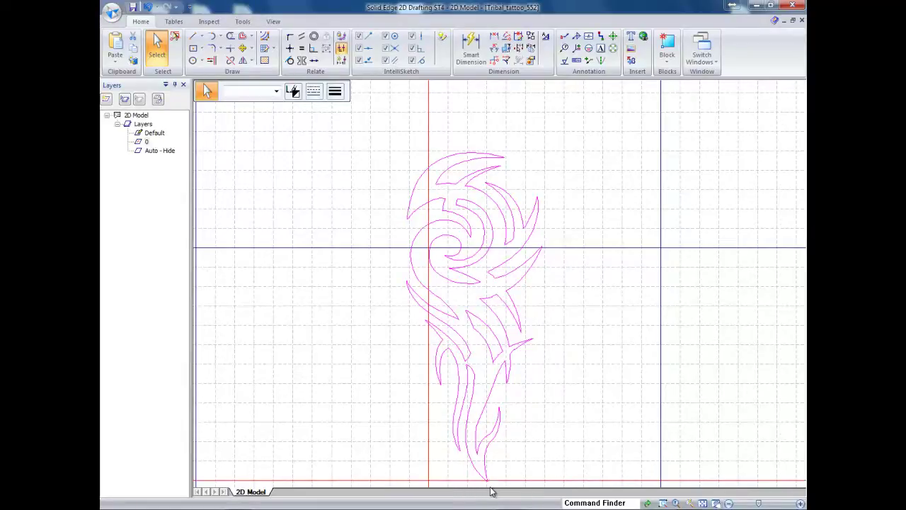
# Draw a vertical helper line about 0.06 in long from the lowest point of the tattoo's bottom tip up to the horizontal red axis
pyautogui.scroll(6, 481, 483)
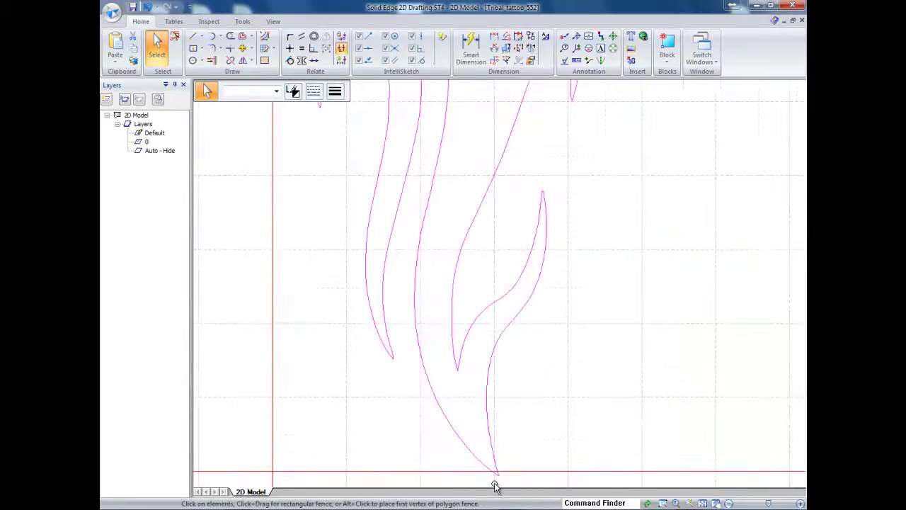
pyautogui.scroll(6, 496, 486)
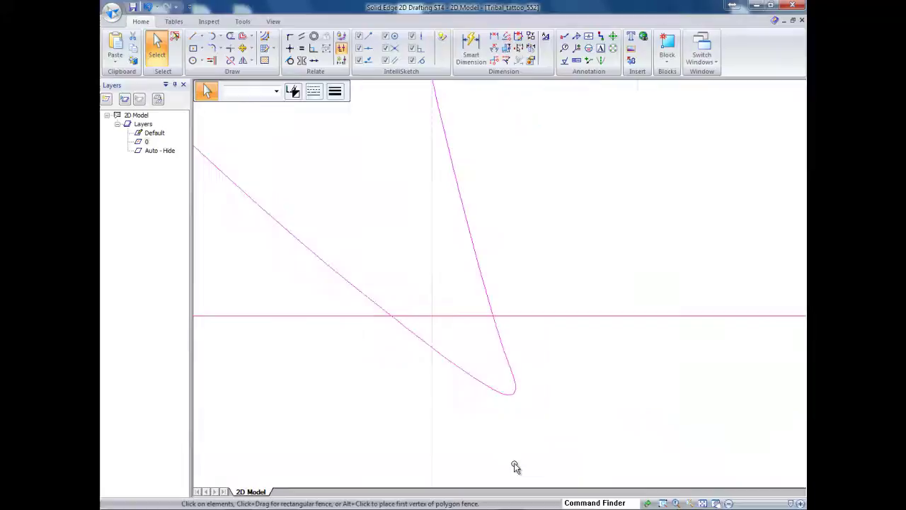
pyautogui.click(194, 38)
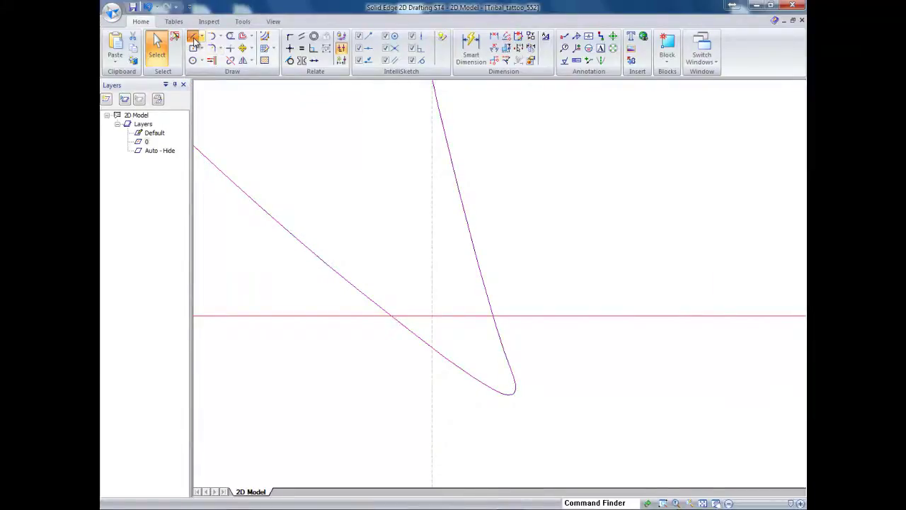
pyautogui.click(509, 394)
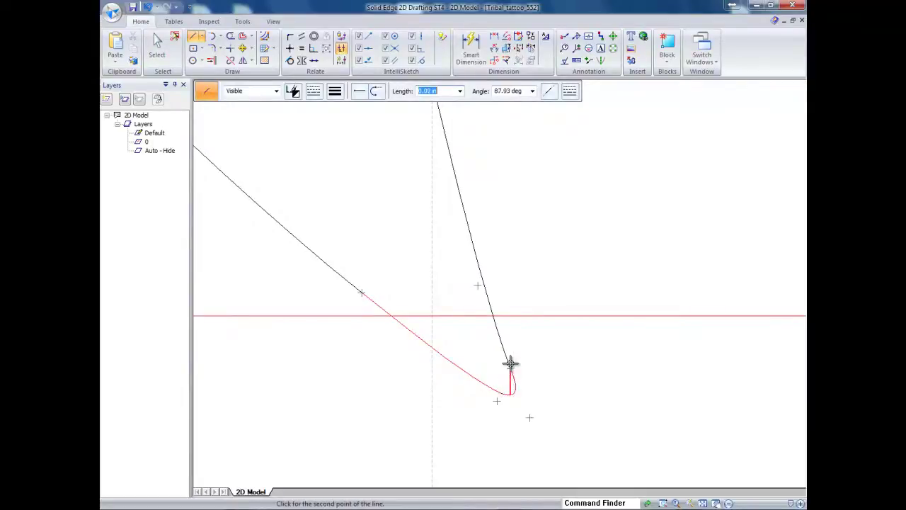
pyautogui.click(538, 316)
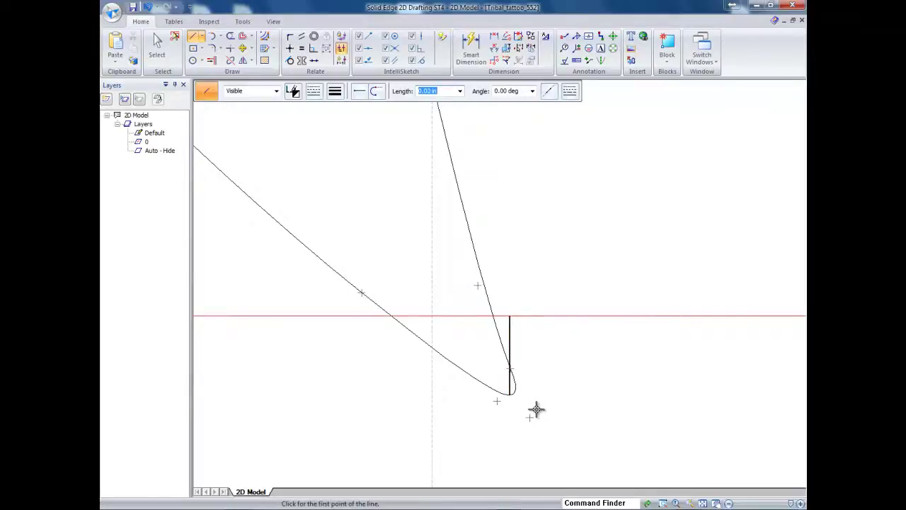
# Move the entire drawing straight up, from the vertical helper line's lower endpoint to its upper endpoint on the horizontal red axis
pyautogui.scroll(3, 536, 410)
pyautogui.scroll(-3, 536, 409)
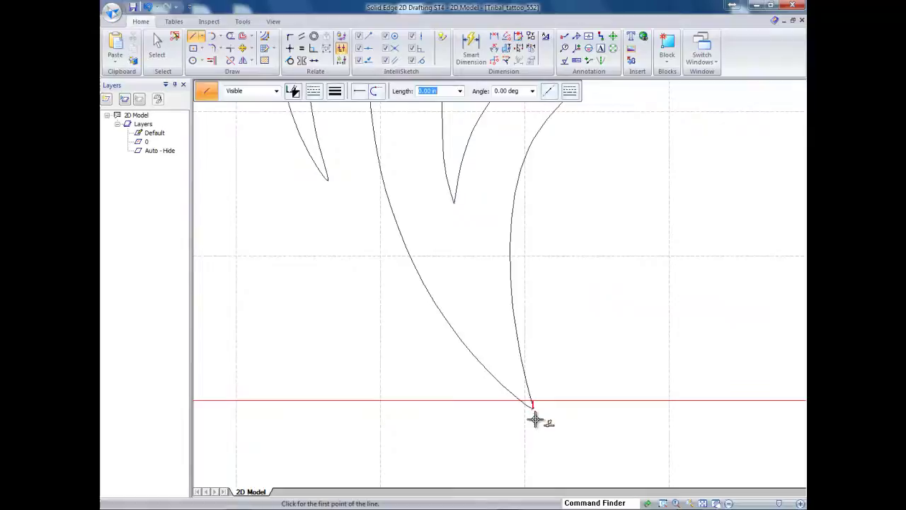
pyautogui.scroll(-4, 536, 419)
pyautogui.scroll(-1, 536, 419)
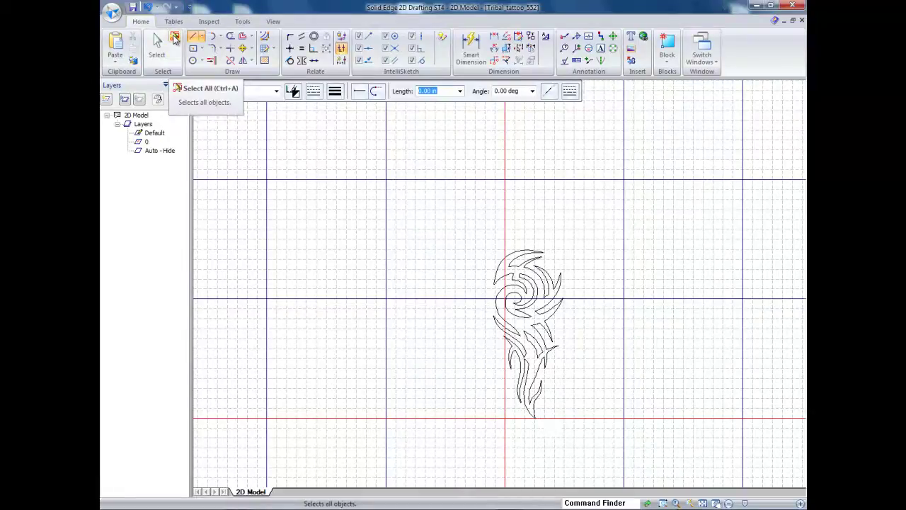
pyautogui.press('Escape')
pyautogui.click(175, 39)
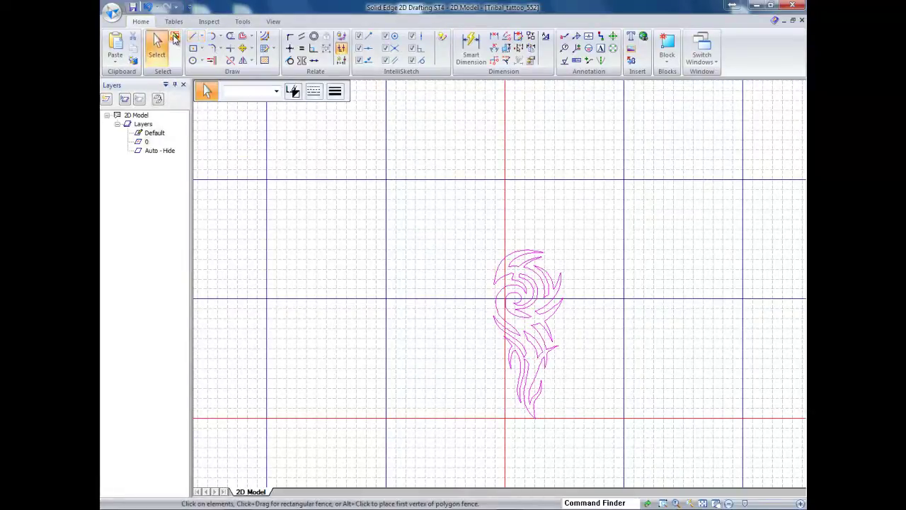
pyautogui.click(244, 50)
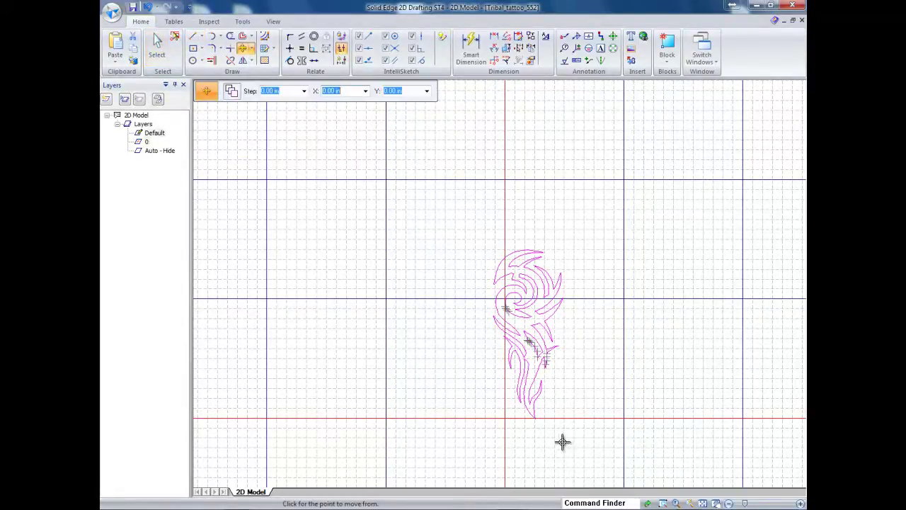
pyautogui.scroll(3, 540, 422)
pyautogui.scroll(6, 538, 419)
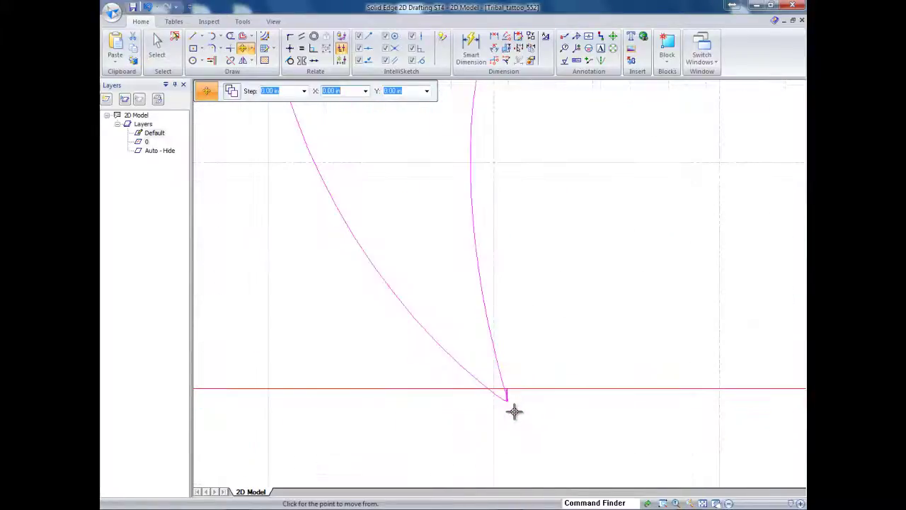
pyautogui.scroll(3, 509, 405)
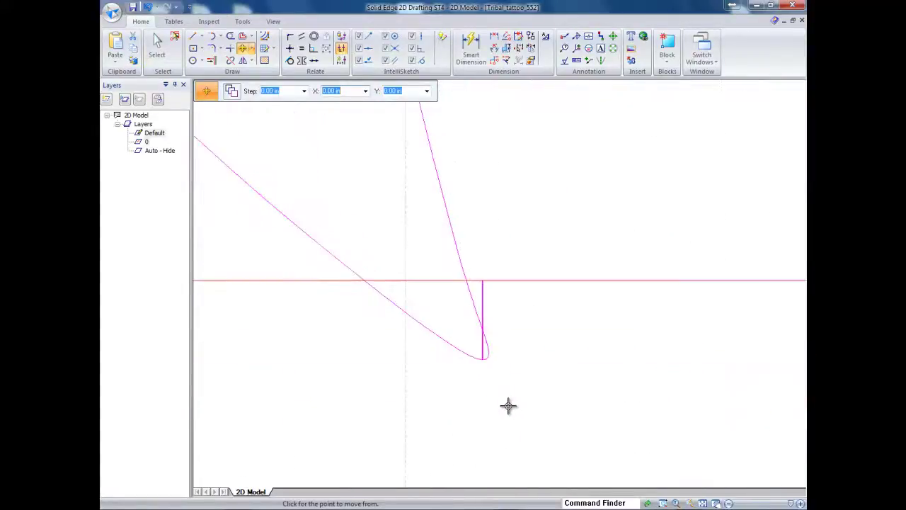
pyautogui.click(483, 359)
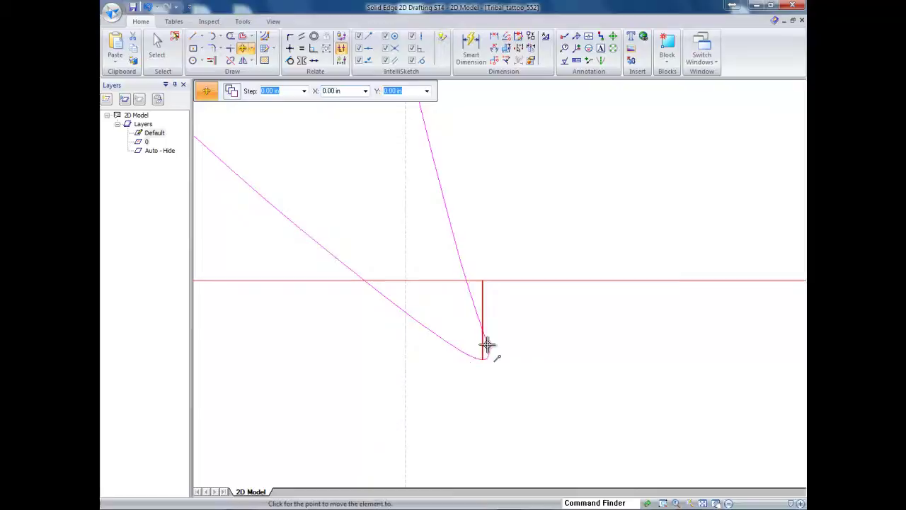
pyautogui.click(482, 280)
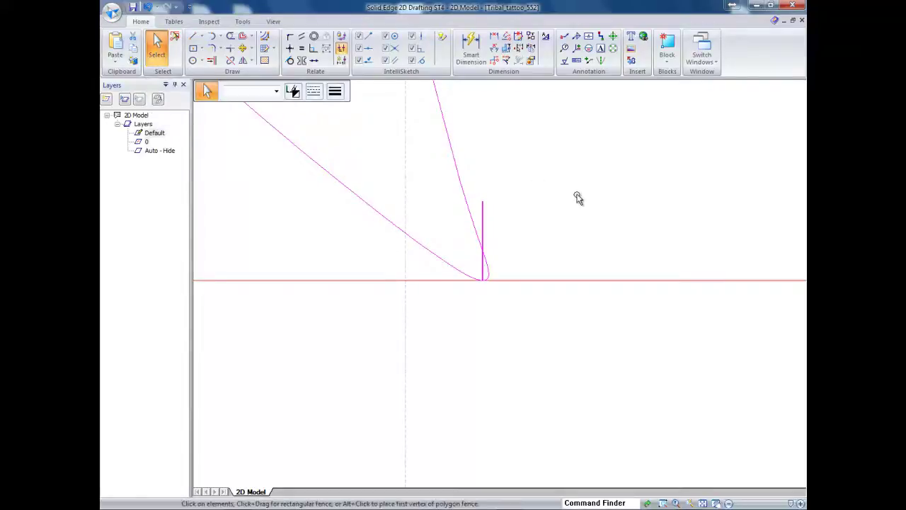
# Cut the vertical helper line at the tattoo's bottom tip out of the drawing
pyautogui.click(483, 209)
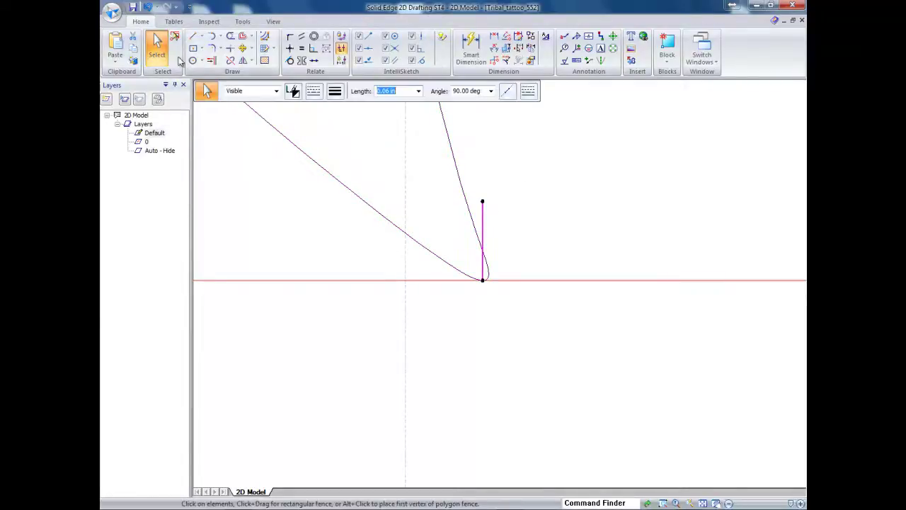
pyautogui.click(132, 36)
pyautogui.scroll(-1, 252, 220)
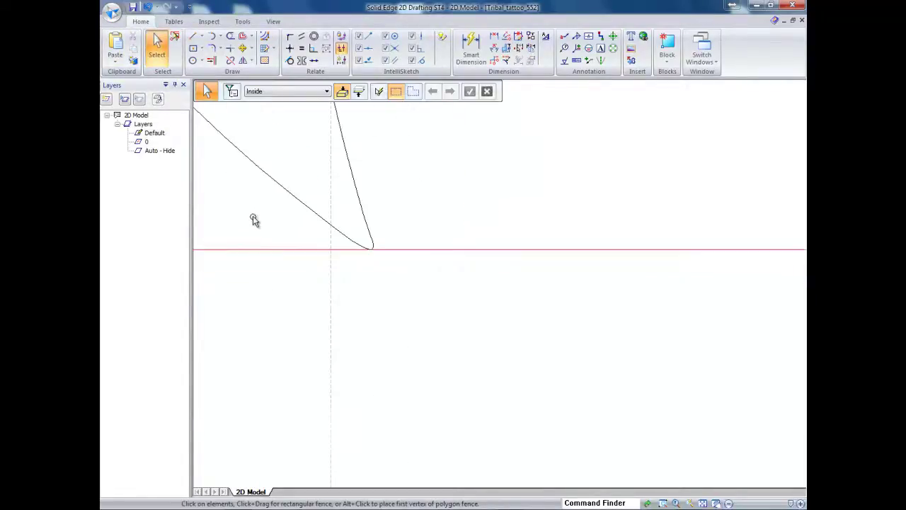
pyautogui.scroll(-1, 276, 219)
pyautogui.scroll(-1, 274, 253)
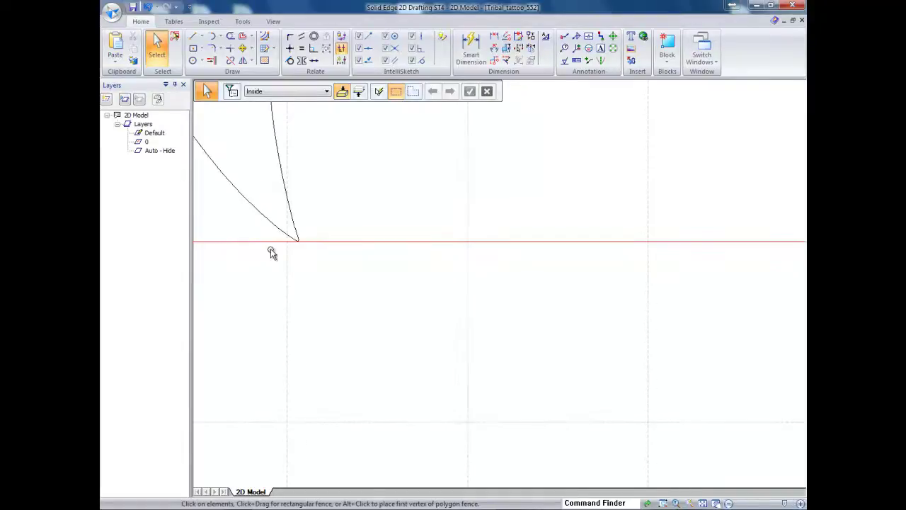
pyautogui.rightClick(273, 285)
pyautogui.moveTo(259, 299); pyautogui.dragTo(430, 376)
pyautogui.scroll(3, 307, 356)
pyautogui.scroll(-2, 308, 346)
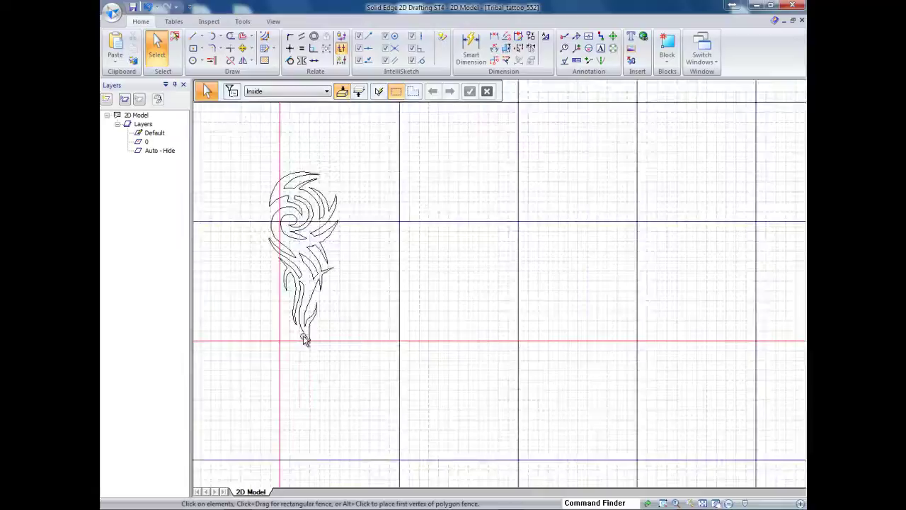
# Draw a horizontal helper line from the leftmost point of the tattoo's left tip to the vertical red axis
pyautogui.scroll(4, 257, 229)
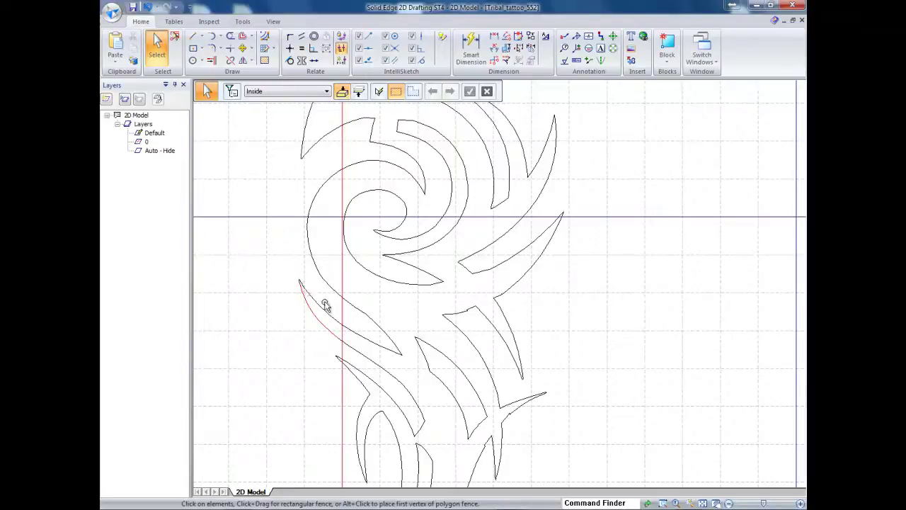
pyautogui.scroll(3, 306, 294)
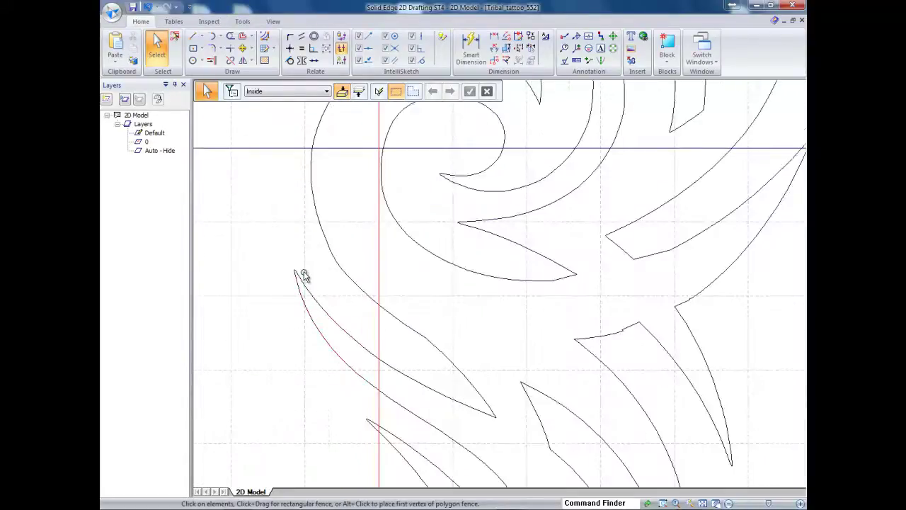
pyautogui.scroll(3, 304, 275)
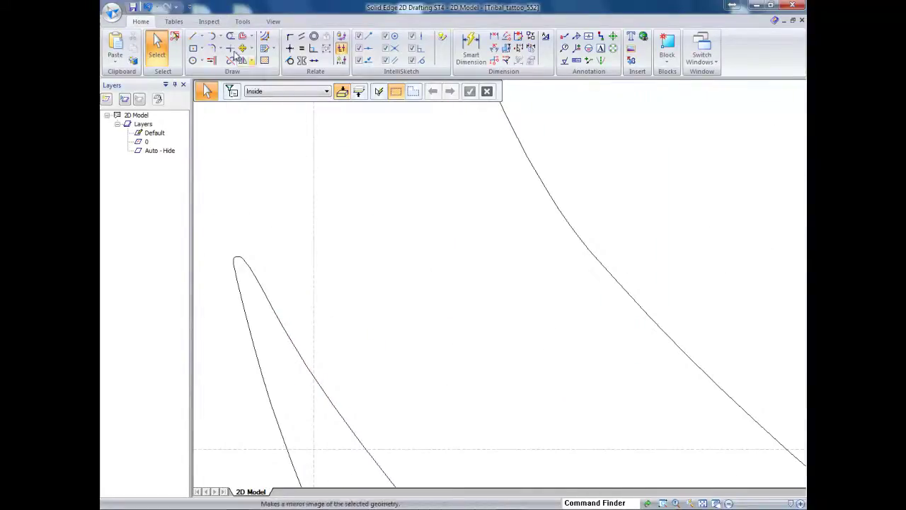
pyautogui.click(193, 36)
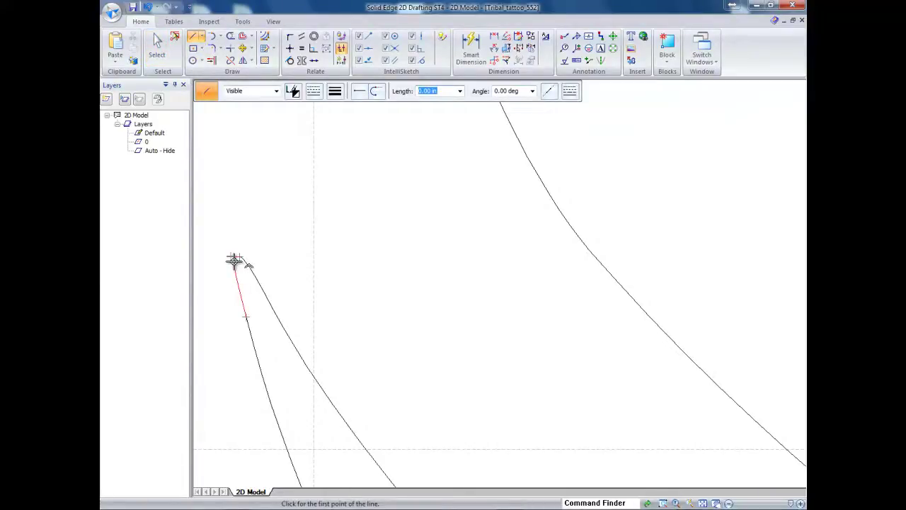
pyautogui.scroll(5, 234, 260)
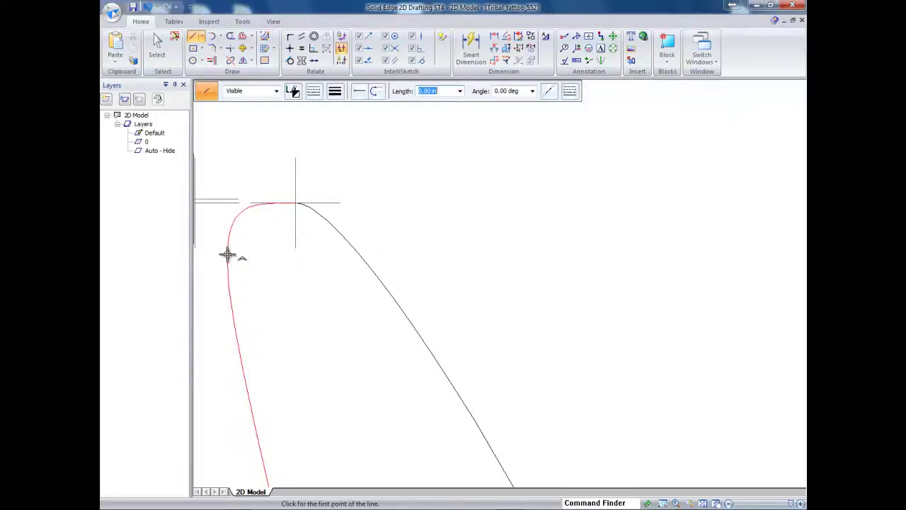
pyautogui.click(227, 254)
pyautogui.scroll(-2, 374, 260)
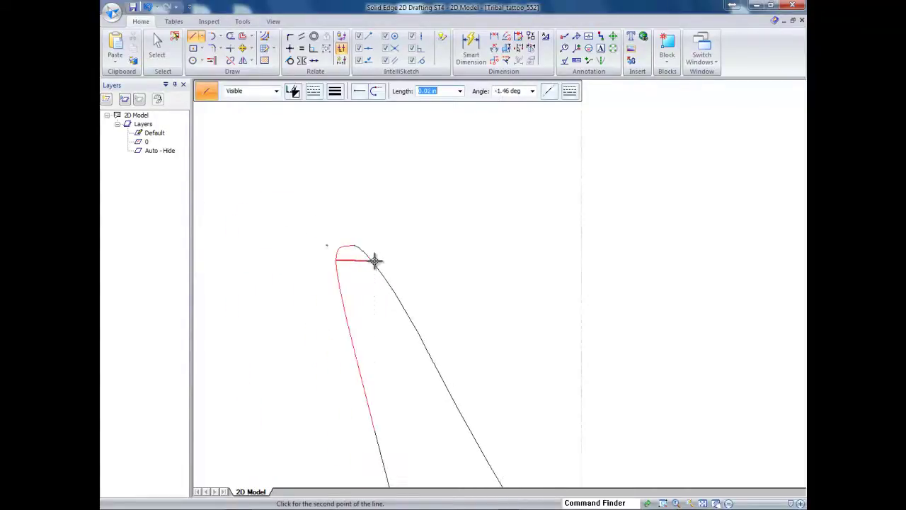
pyautogui.scroll(-4, 375, 261)
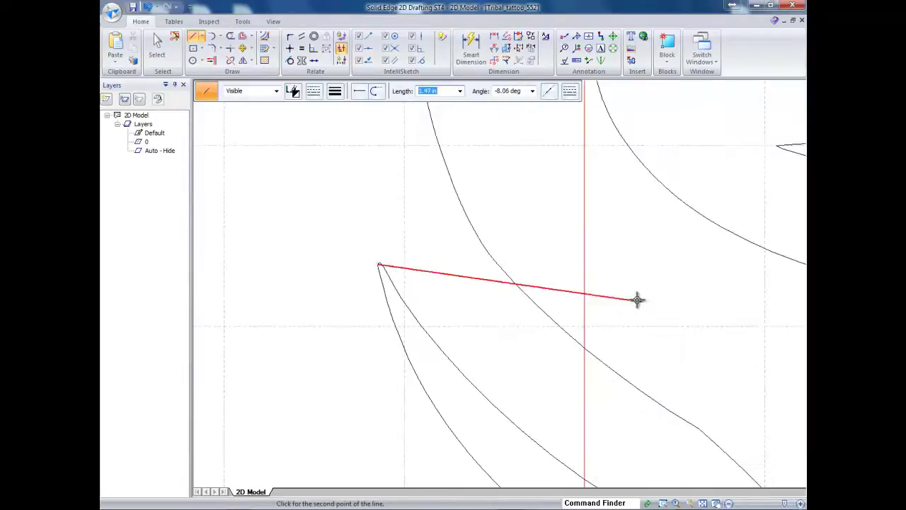
pyautogui.click(585, 265)
pyautogui.rightClick(597, 275)
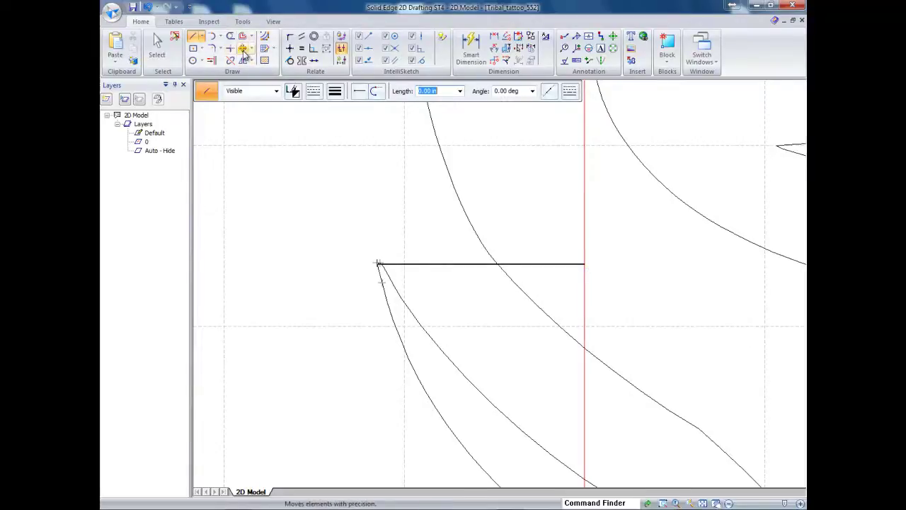
# Move the entire drawing horizontally, from the helper line's endpoint on the left tip to its other endpoint on the vertical red axis
pyautogui.click(158, 45)
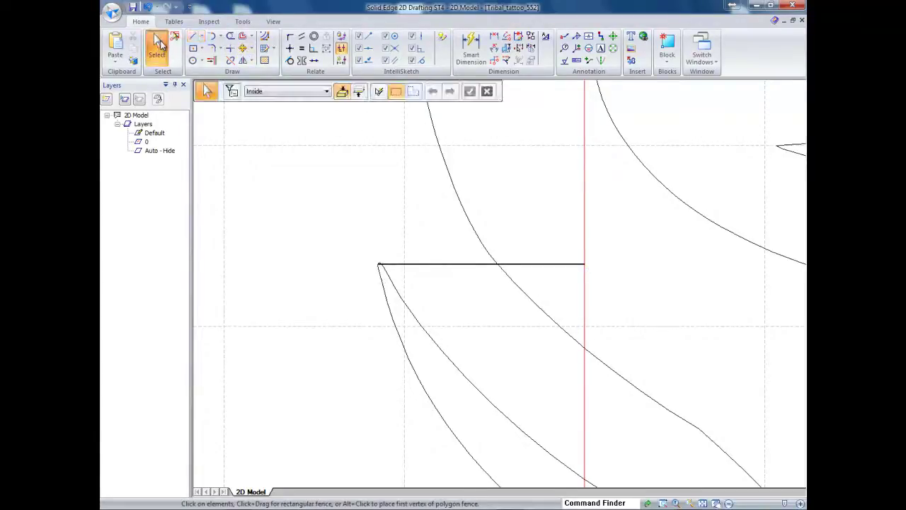
pyautogui.hotkey('ctrl', 'a')
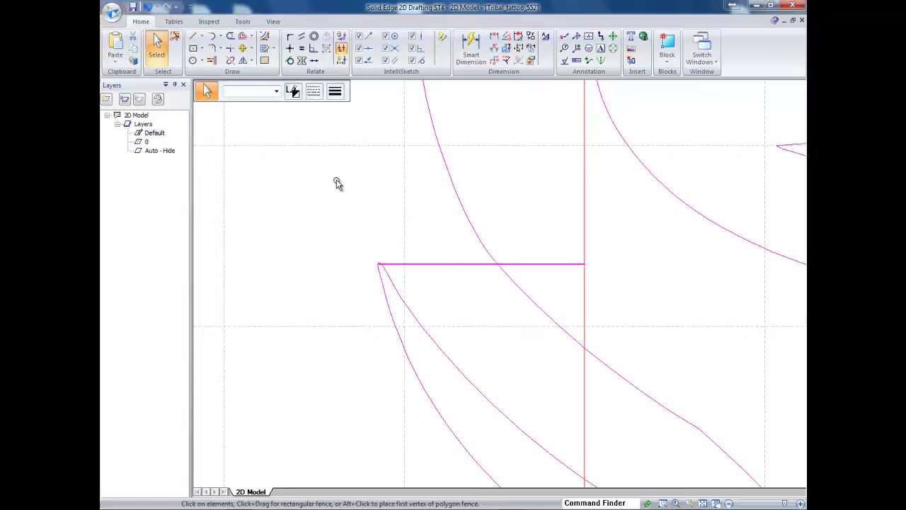
pyautogui.click(243, 48)
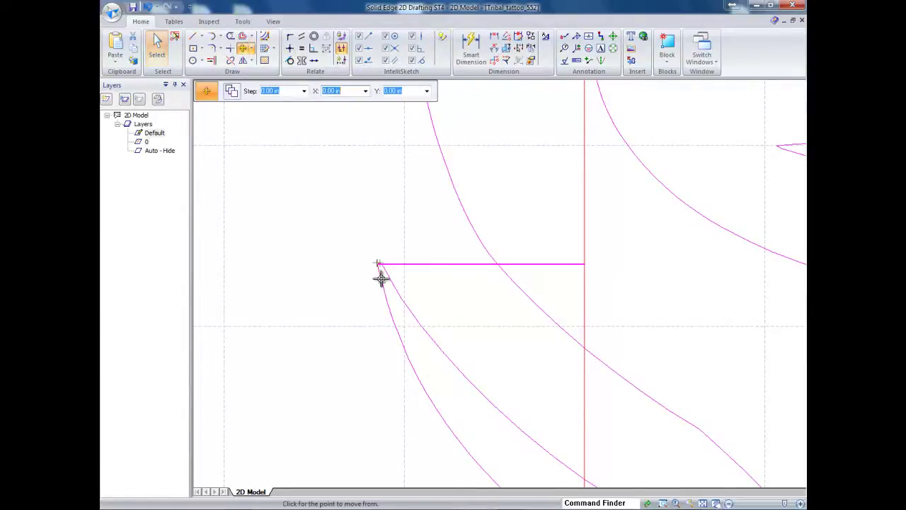
pyautogui.scroll(3, 380, 275)
pyautogui.scroll(2, 381, 269)
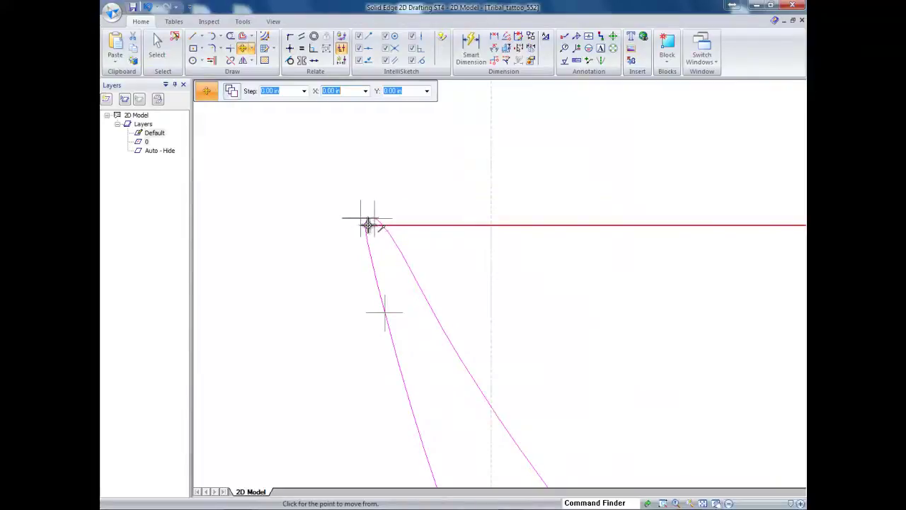
pyautogui.click(367, 225)
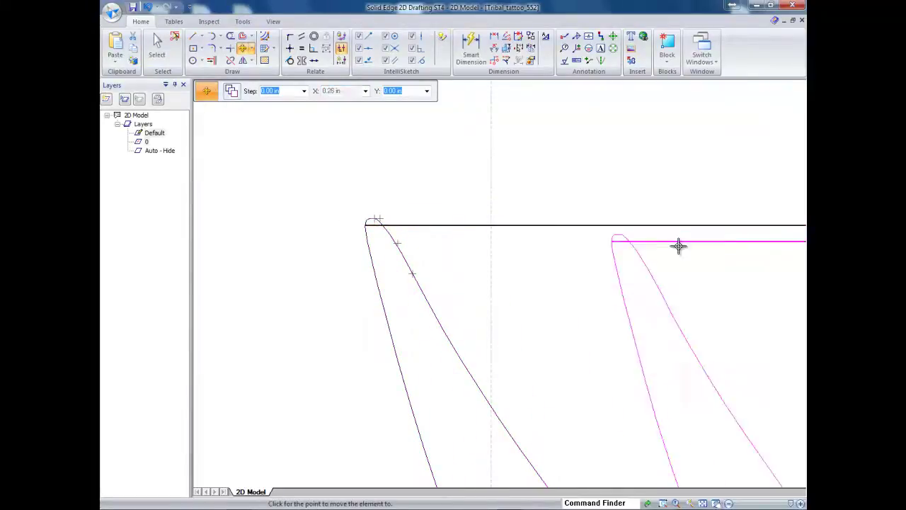
pyautogui.scroll(-3, 687, 254)
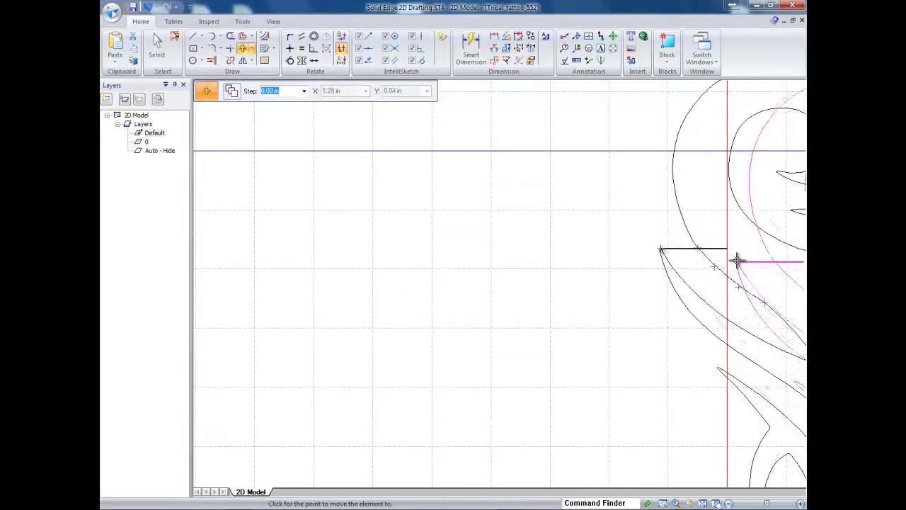
pyautogui.scroll(4, 740, 255)
pyautogui.scroll(3, 734, 248)
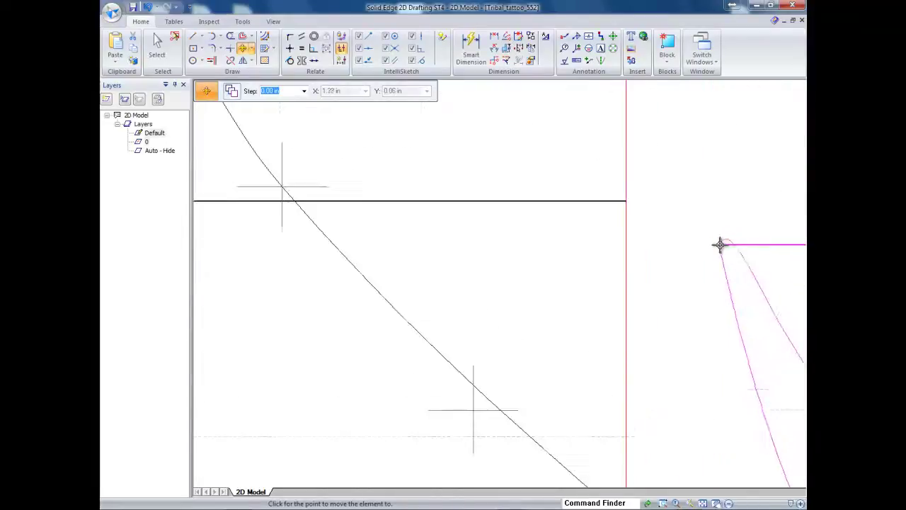
pyautogui.click(622, 198)
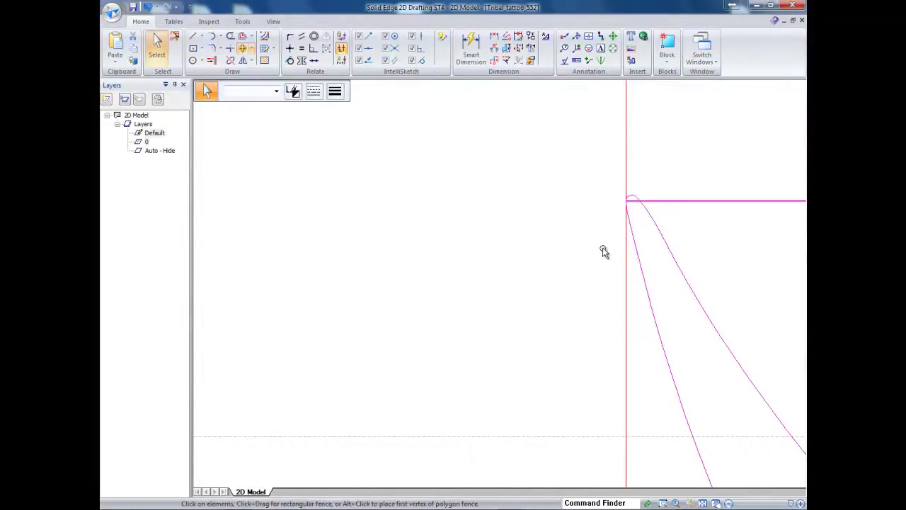
pyautogui.scroll(-3, 603, 253)
pyautogui.scroll(-5, 603, 253)
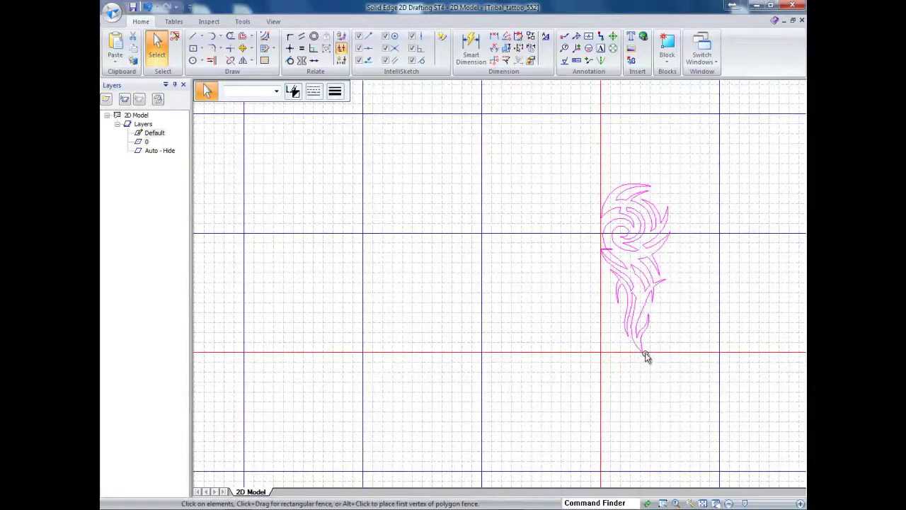
pyautogui.scroll(2, 626, 255)
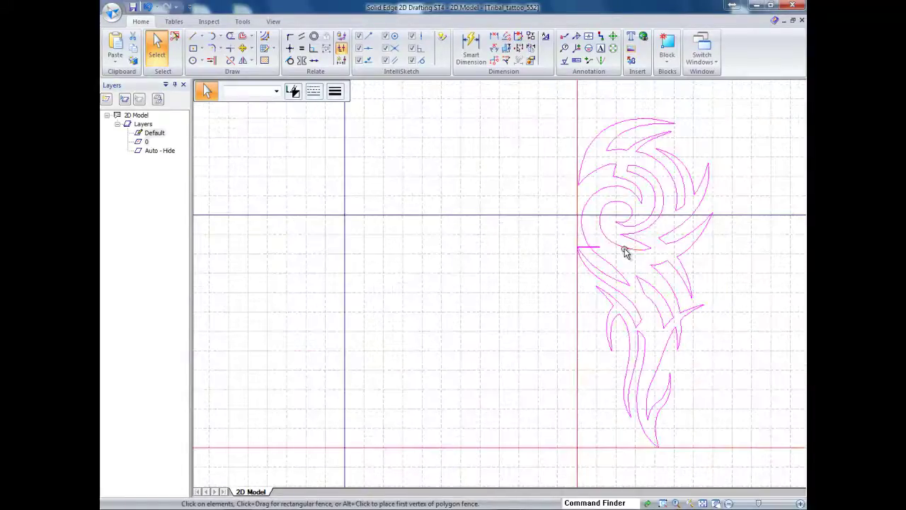
# Cut the short horizontal helper line at the tattoo's left tip out of the drawing
pyautogui.scroll(2, 626, 254)
pyautogui.click(159, 47)
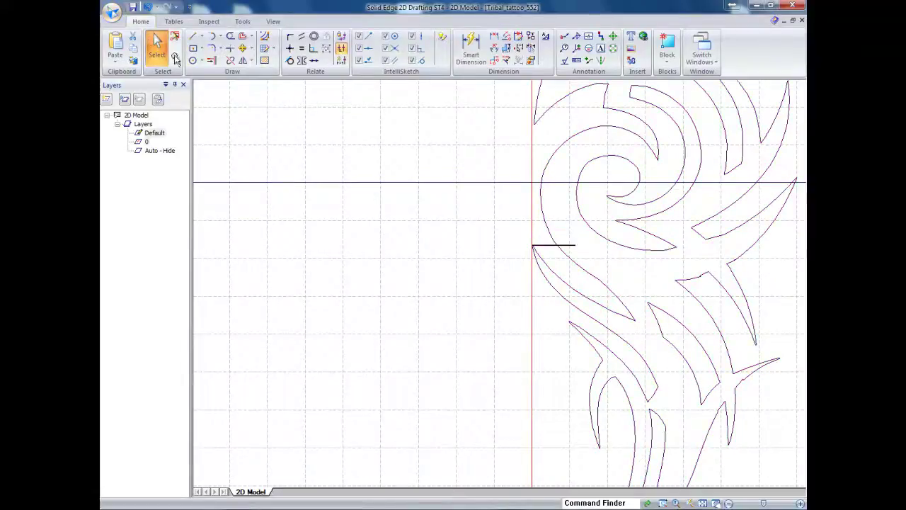
pyautogui.click(570, 246)
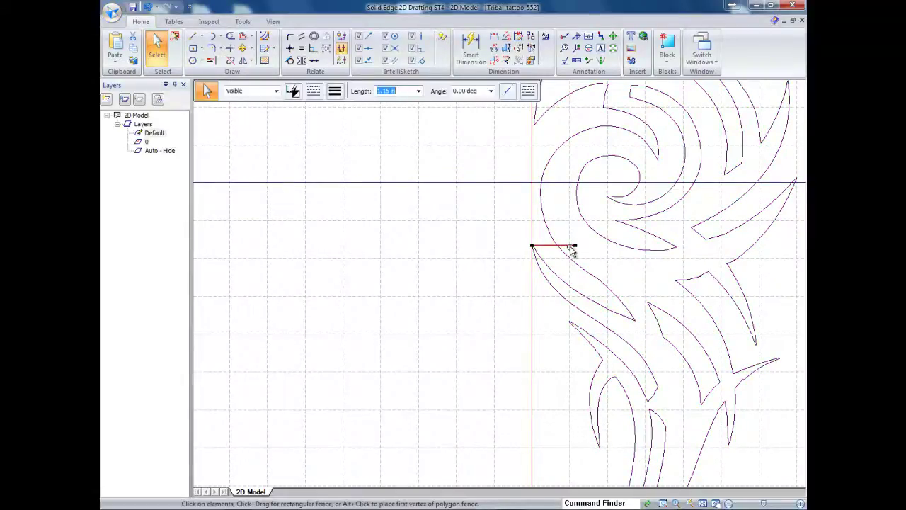
pyautogui.click(135, 39)
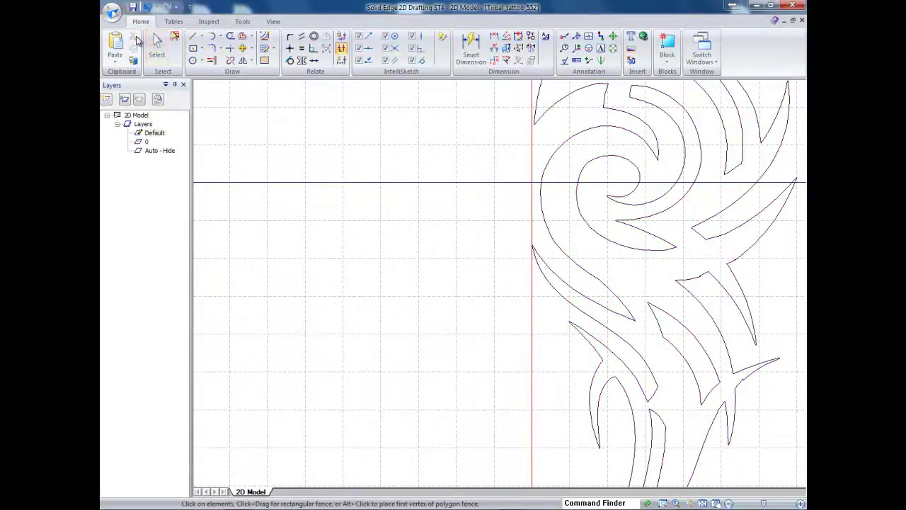
pyautogui.scroll(-3, 453, 281)
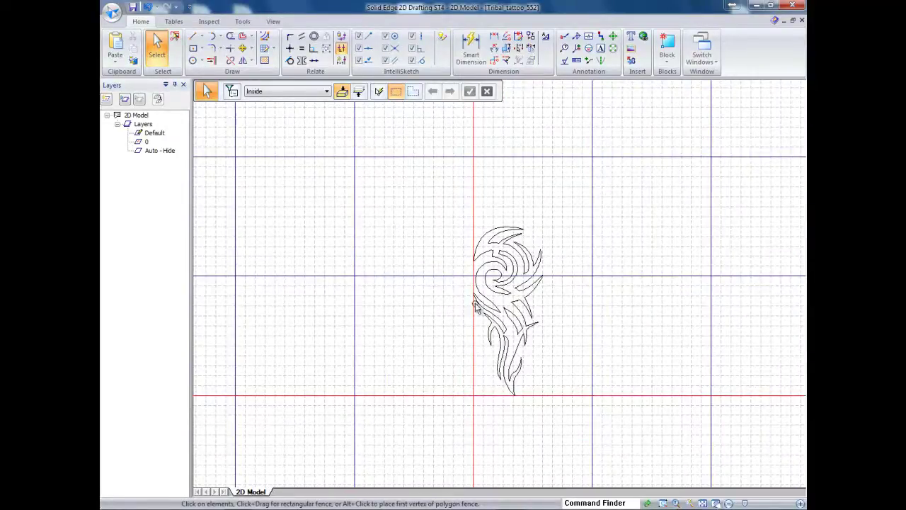
# Draw a two-point rectangle 7 in wide and 10 in high from the origin around the tattoo's lower part
pyautogui.scroll(2, 559, 340)
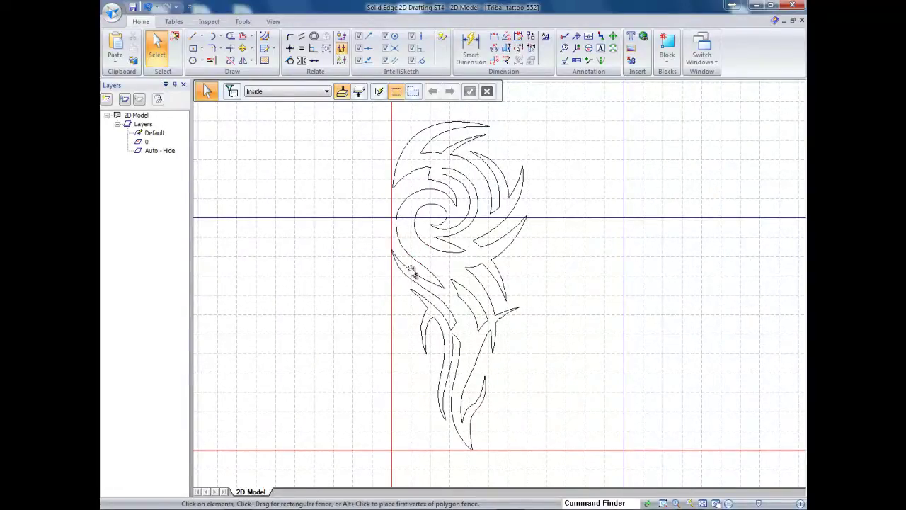
pyautogui.click(202, 49)
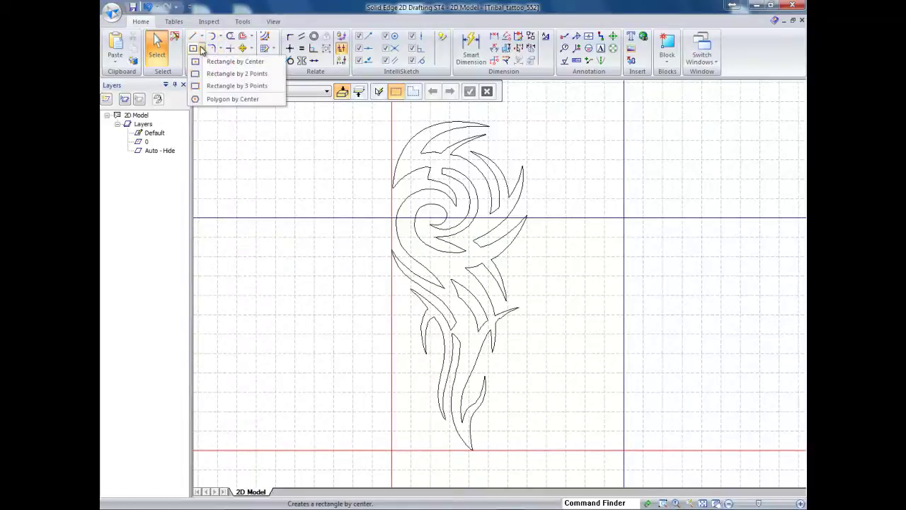
pyautogui.click(212, 74)
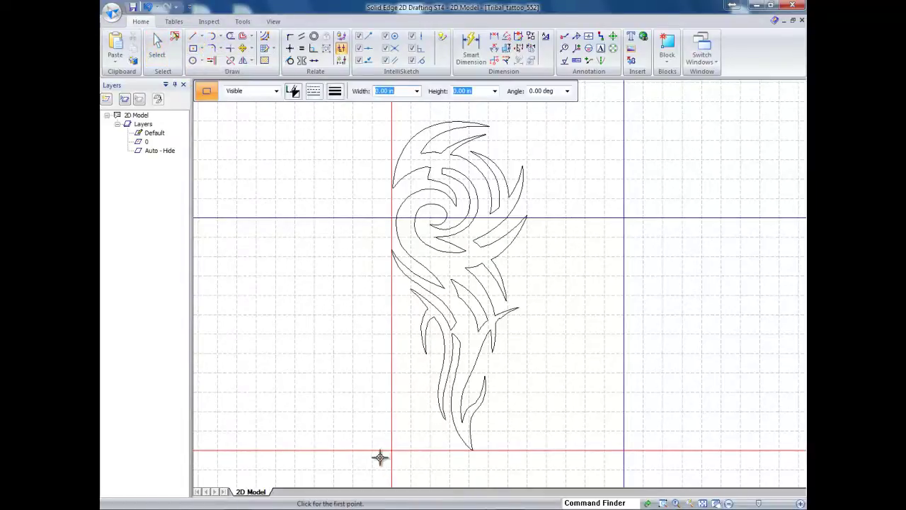
pyautogui.click(393, 450)
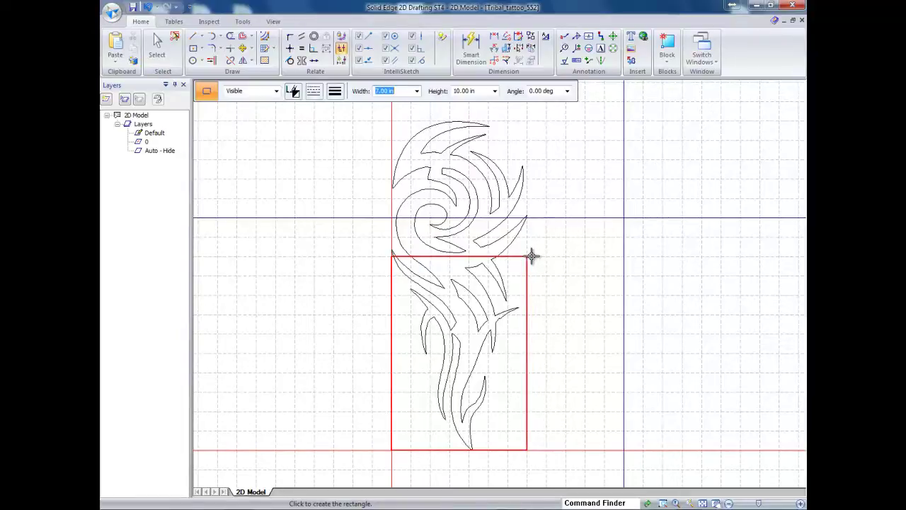
pyautogui.click(532, 257)
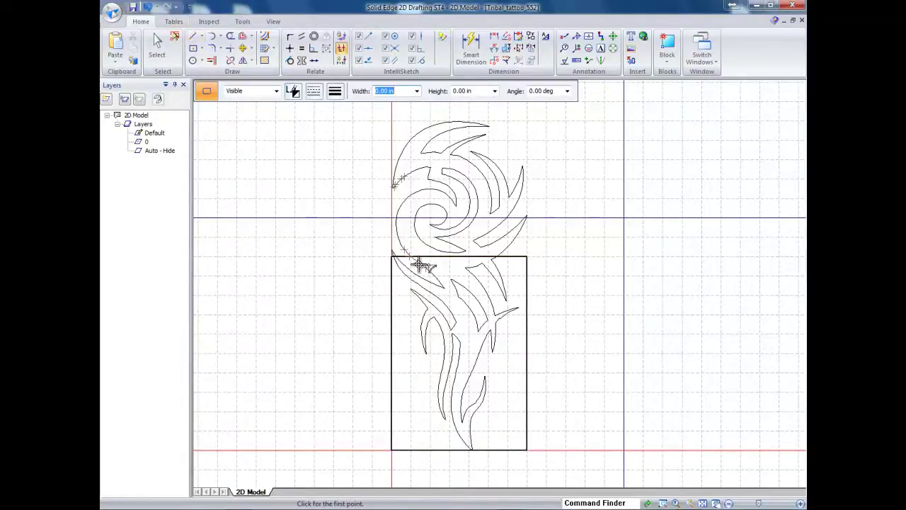
# Cut the rectangle's left, bottom and right edges out of the drawing, keeping its top edge as a dividing line
pyautogui.scroll(4, 420, 265)
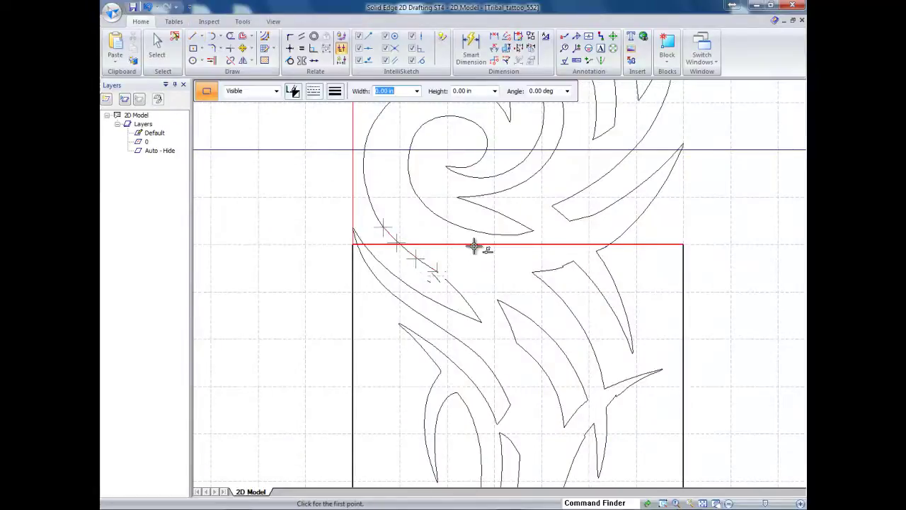
pyautogui.scroll(-7, 472, 253)
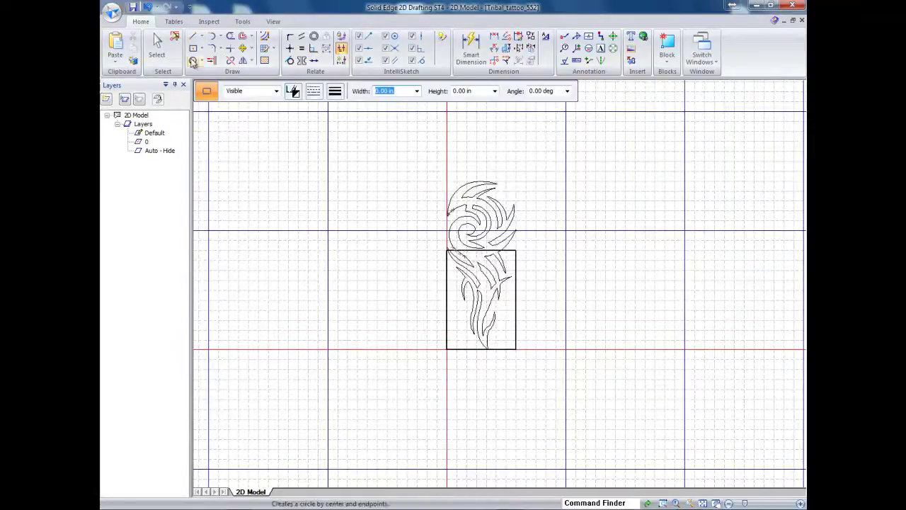
pyautogui.click(162, 51)
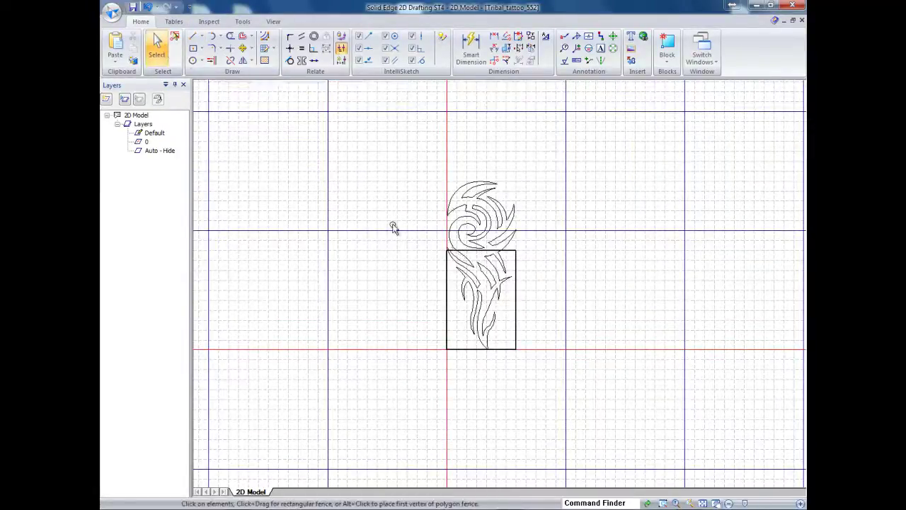
pyautogui.click(448, 306)
pyautogui.rightClick(449, 307)
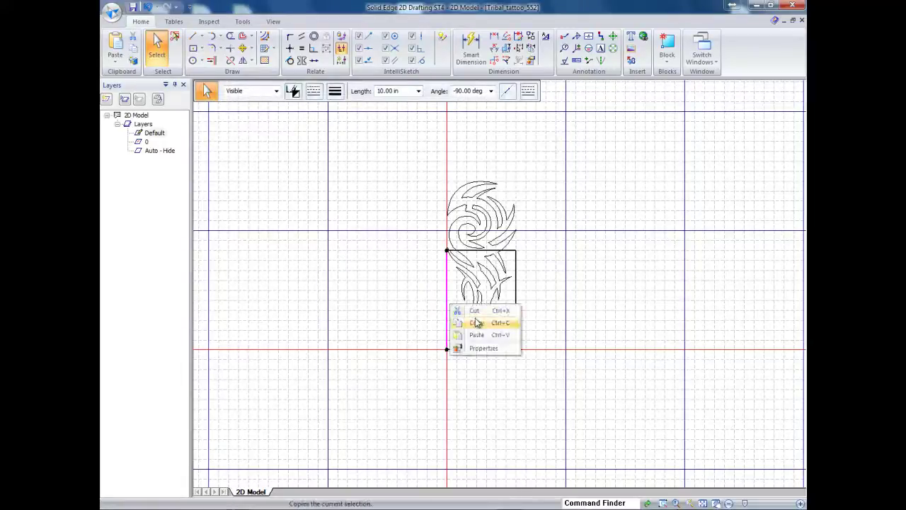
pyautogui.click(461, 359)
pyautogui.click(461, 349)
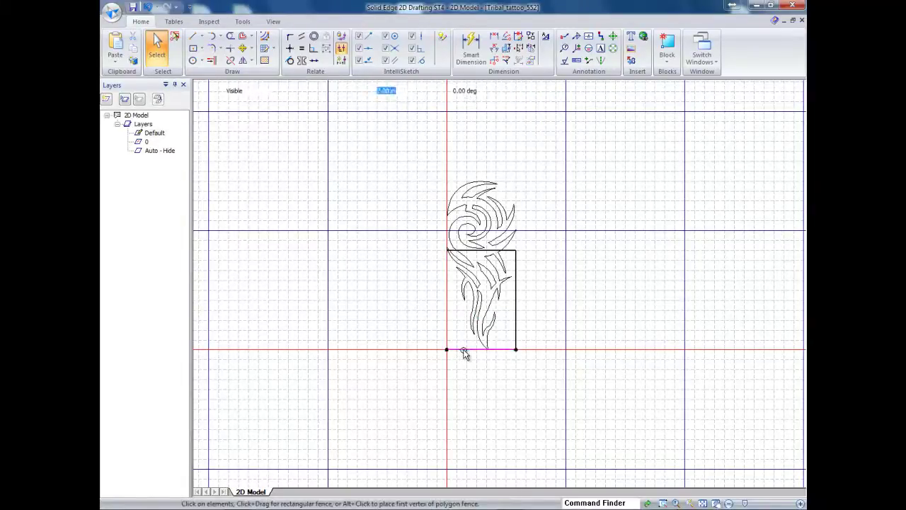
pyautogui.rightClick(463, 351)
pyautogui.click(488, 358)
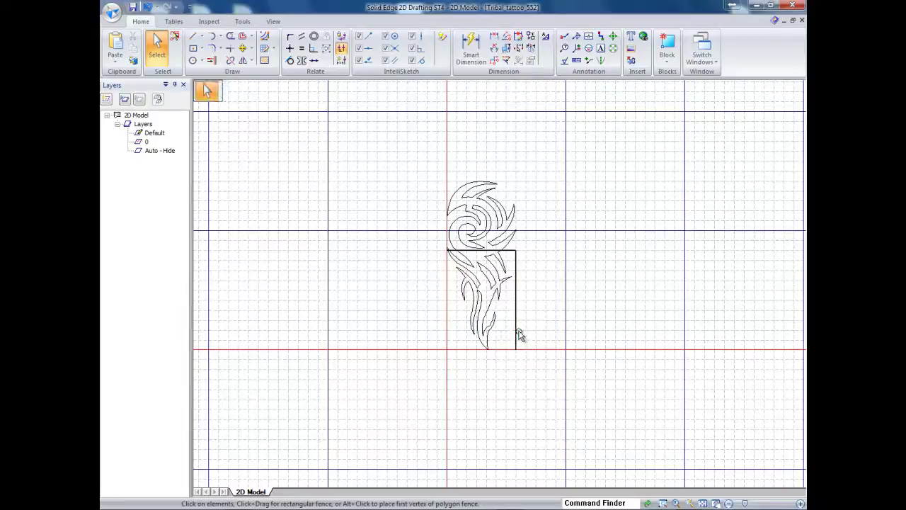
pyautogui.click(516, 336)
pyautogui.rightClick(522, 332)
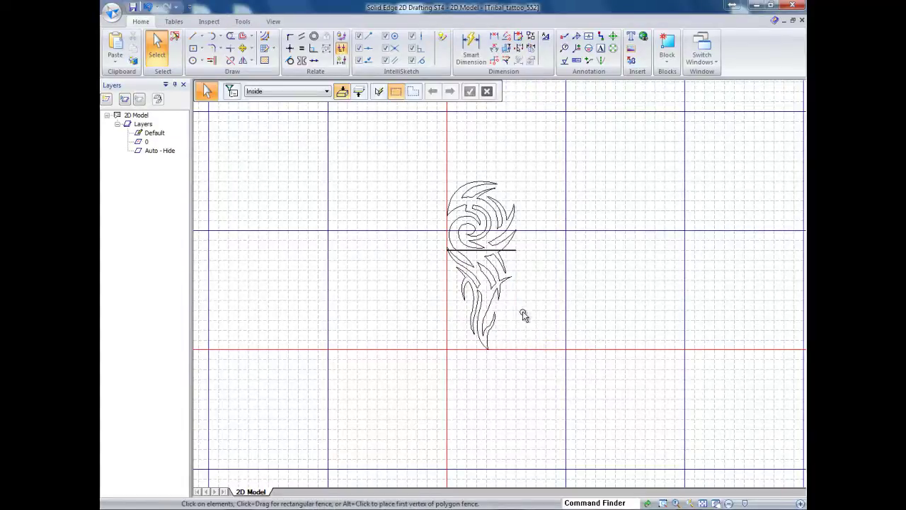
# Split both edges of the tattoo's left tip and the neighbouring spiral curve where each crosses the horizontal dividing line
pyautogui.scroll(4, 506, 252)
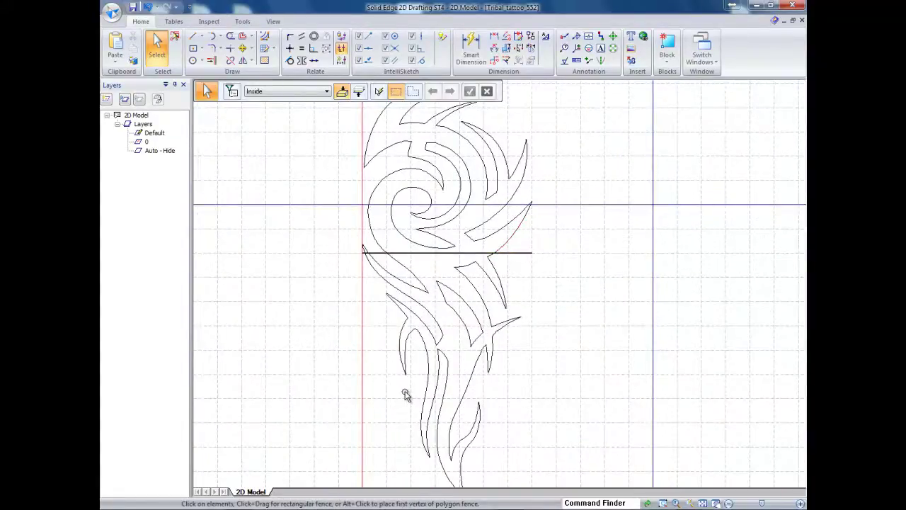
pyautogui.scroll(-3, 406, 395)
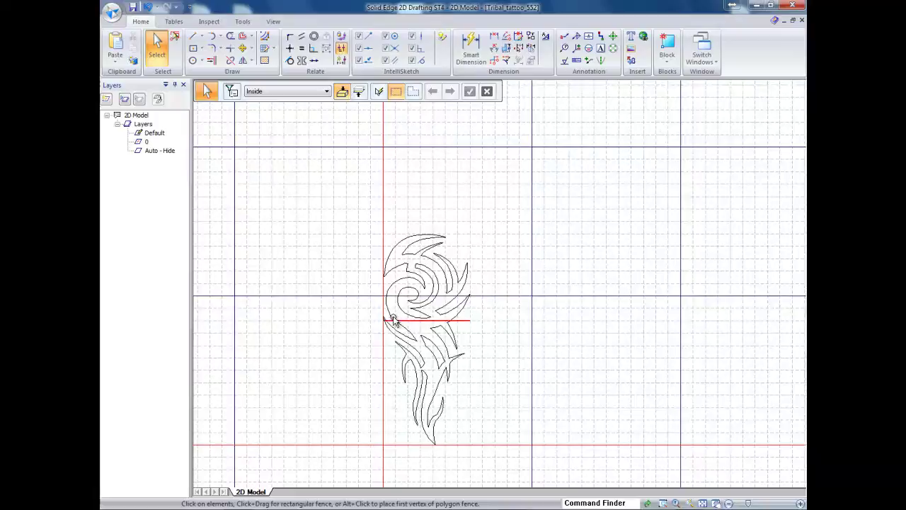
pyautogui.scroll(5, 393, 316)
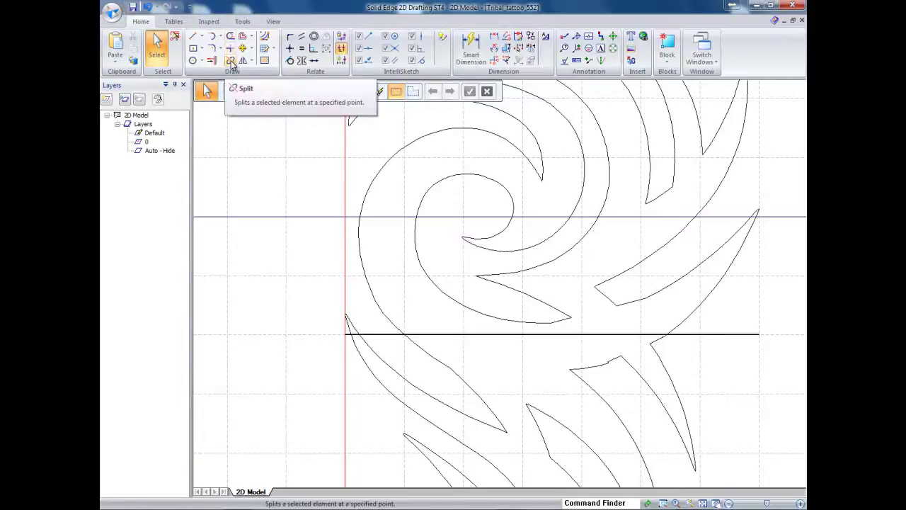
pyautogui.click(231, 62)
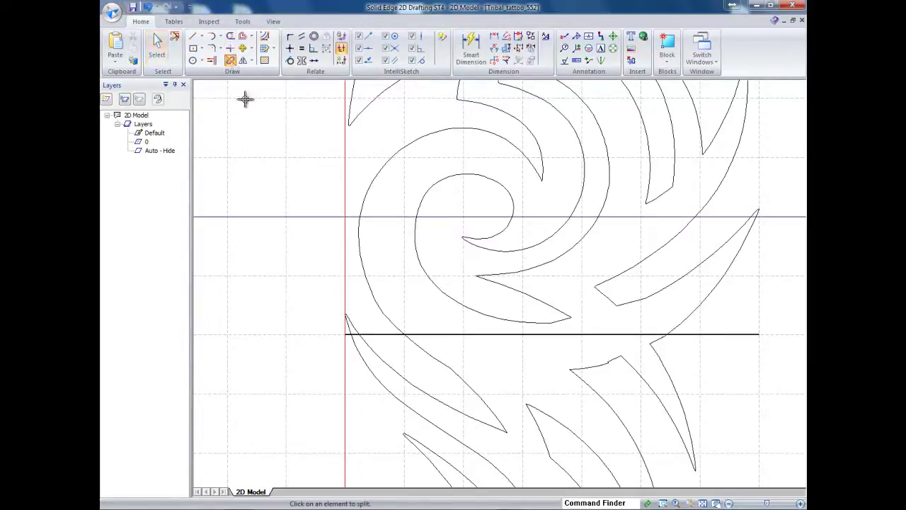
pyautogui.scroll(3, 384, 345)
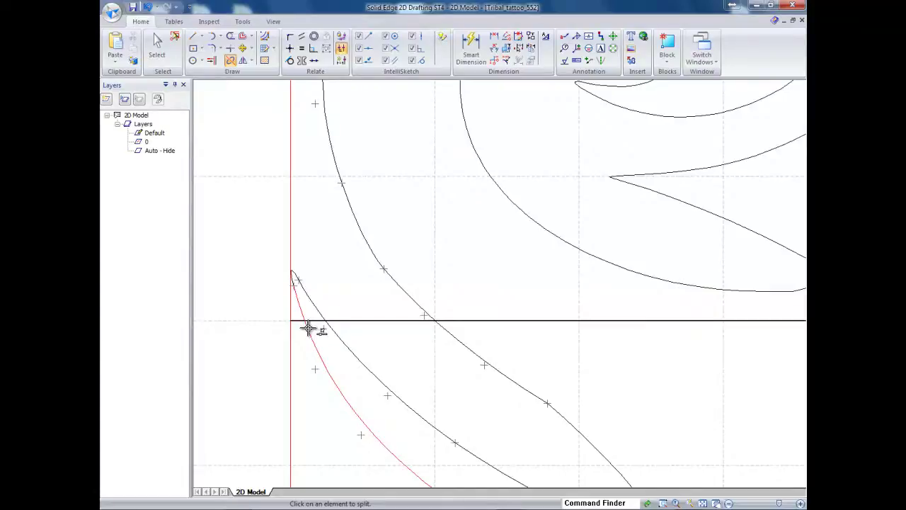
pyautogui.click(309, 328)
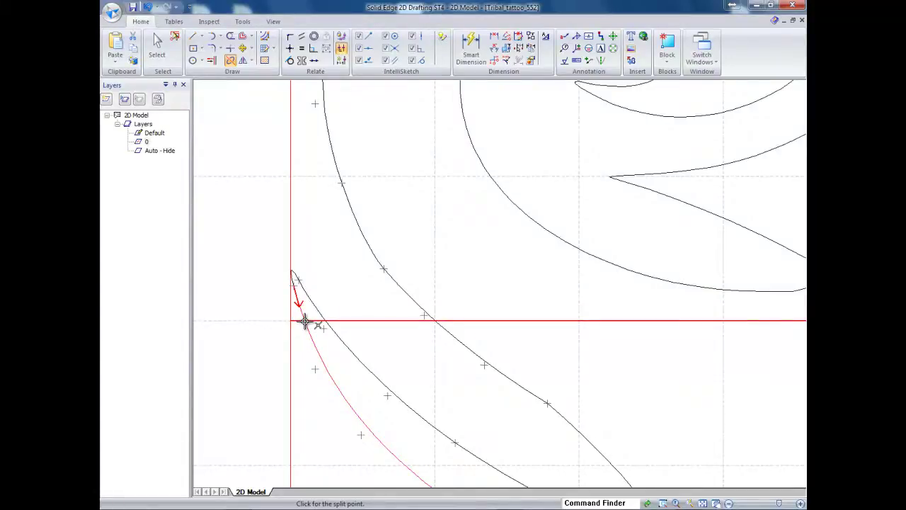
pyautogui.click(304, 322)
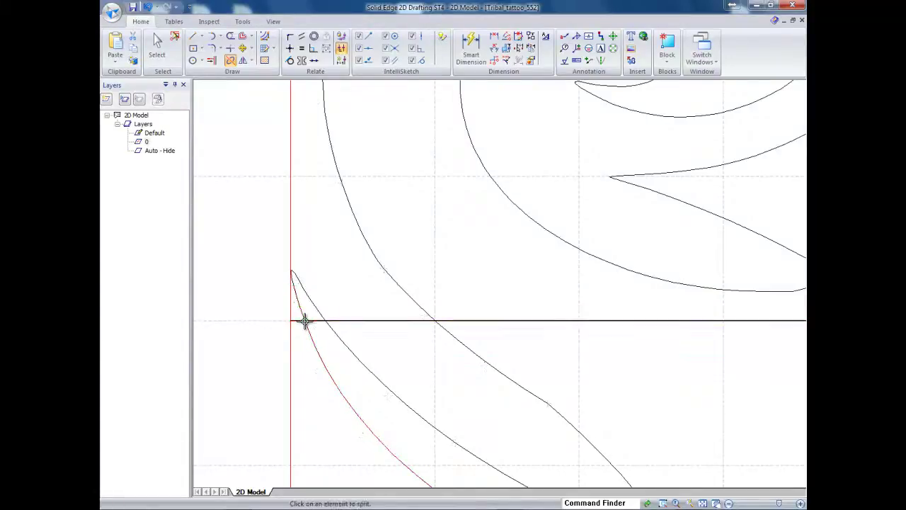
pyautogui.click(339, 335)
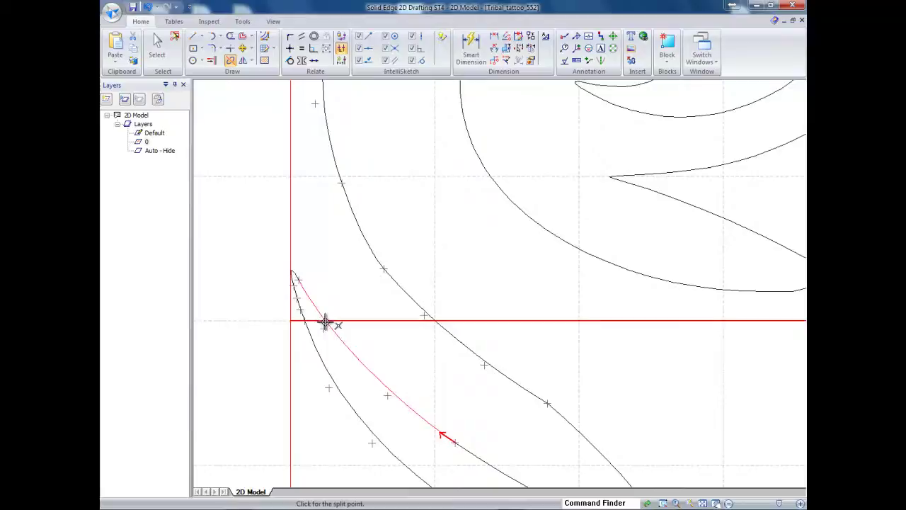
pyautogui.click(324, 322)
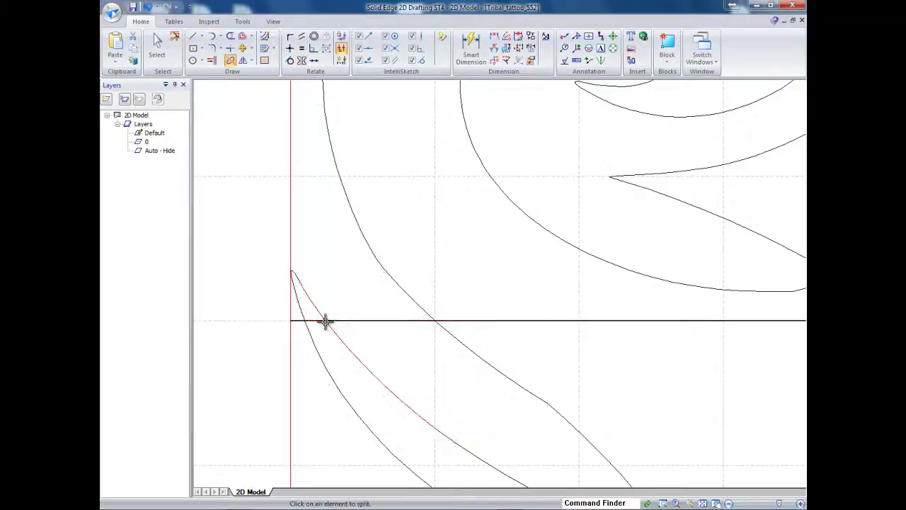
pyautogui.click(473, 352)
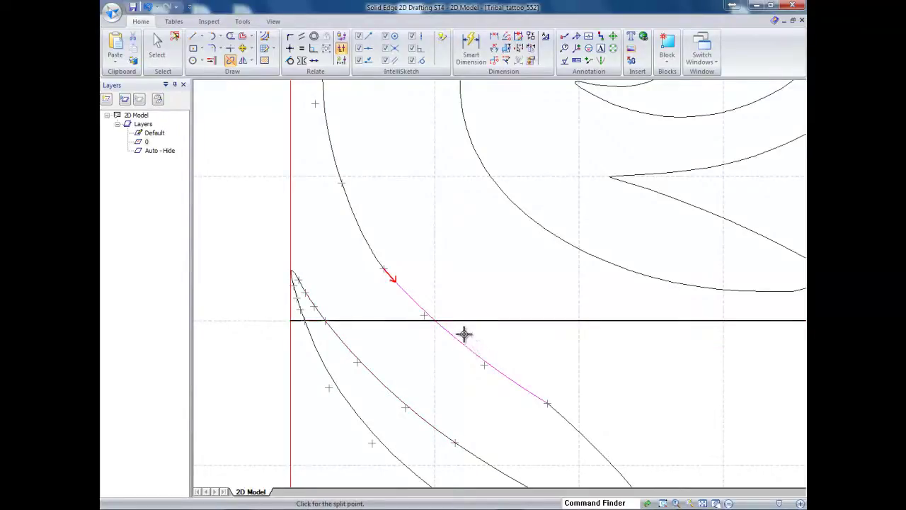
pyautogui.click(433, 321)
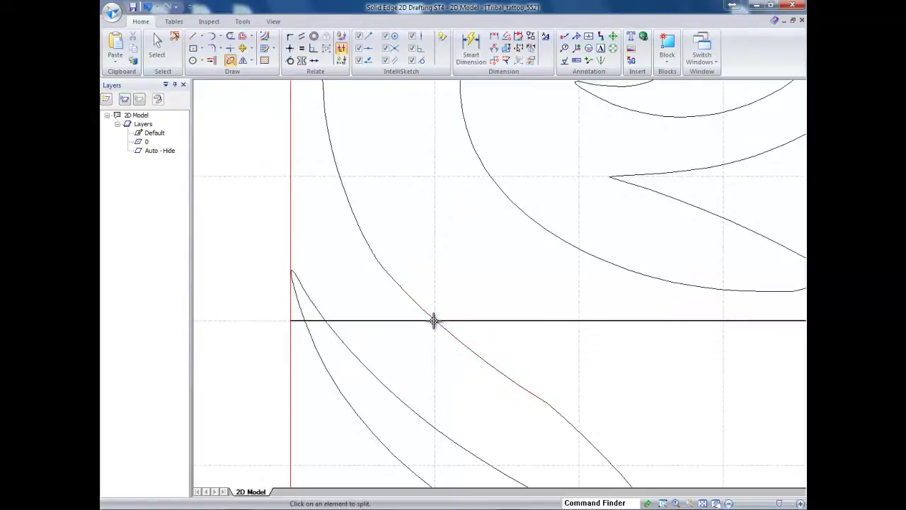
# Split the tattoo's right outer edge exactly where it crosses the horizontal dividing line
pyautogui.scroll(-3, 514, 359)
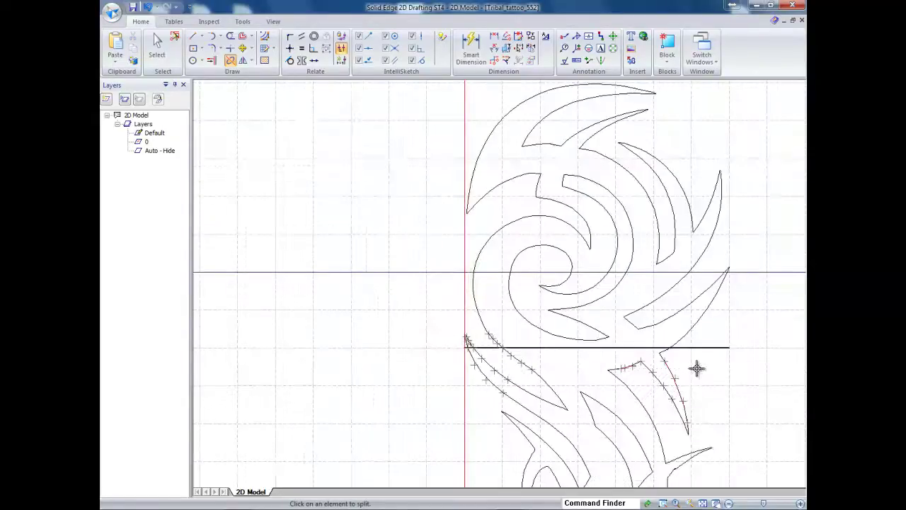
pyautogui.scroll(5, 697, 362)
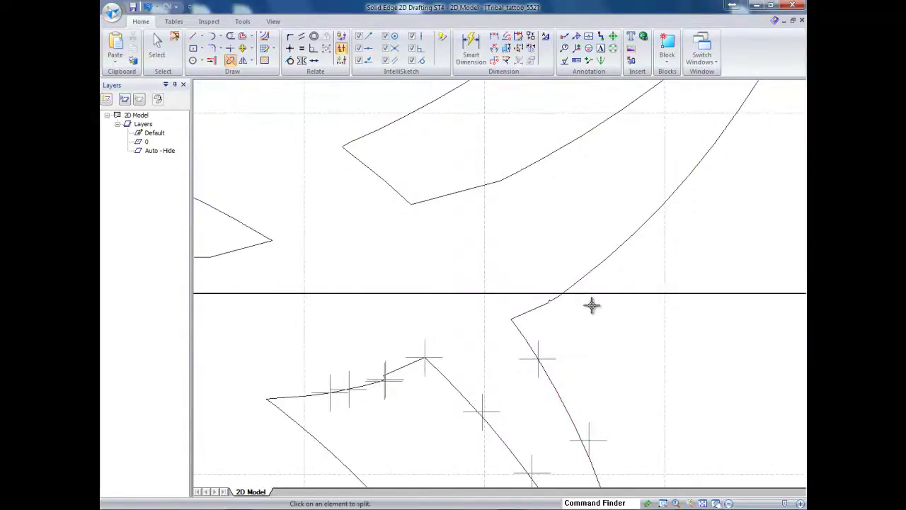
pyautogui.scroll(4, 587, 297)
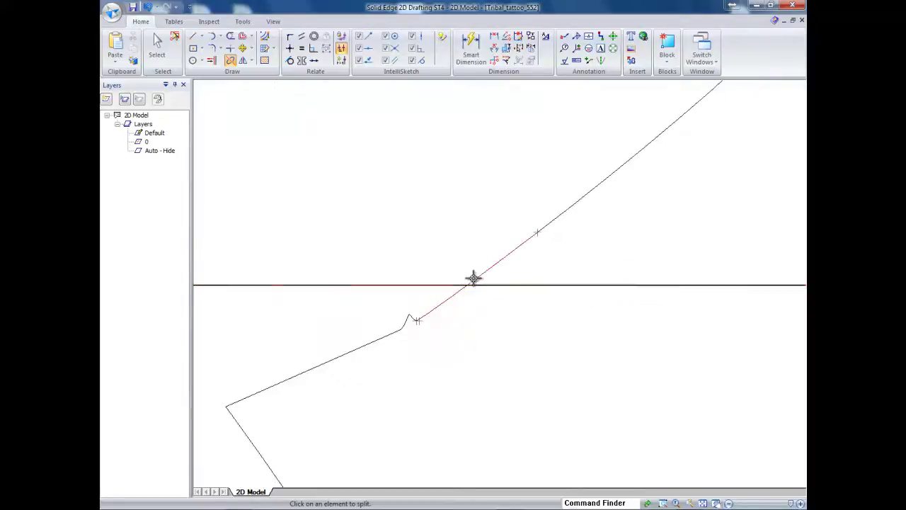
pyautogui.click(474, 281)
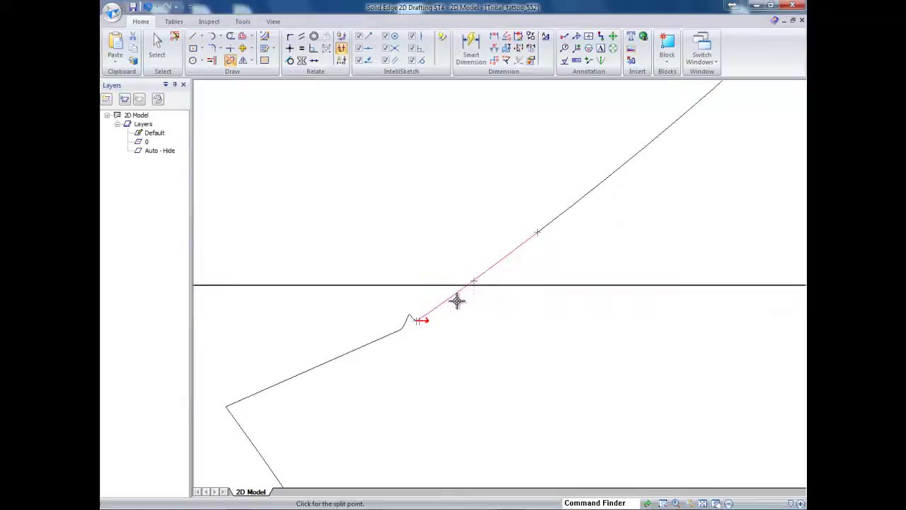
pyautogui.scroll(-3, 457, 299)
pyautogui.scroll(5, 470, 298)
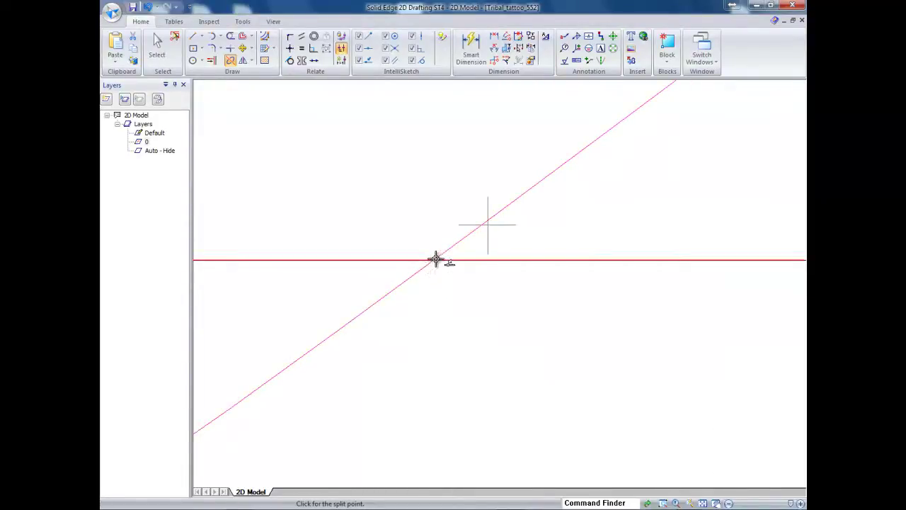
pyautogui.scroll(-2, 485, 313)
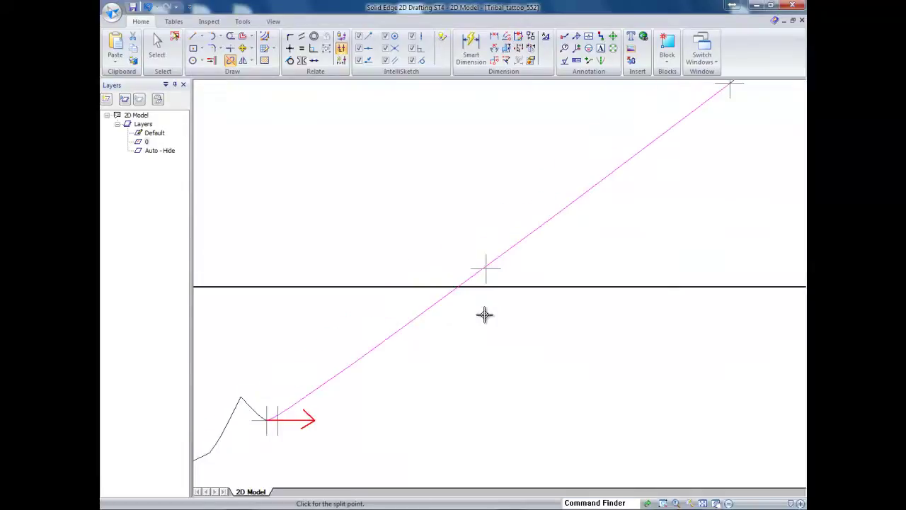
pyautogui.click(485, 321)
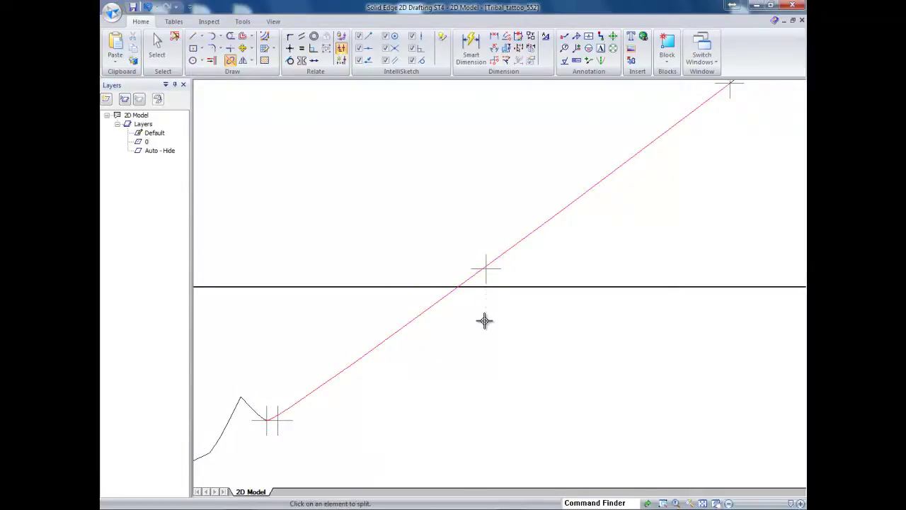
pyautogui.click(447, 295)
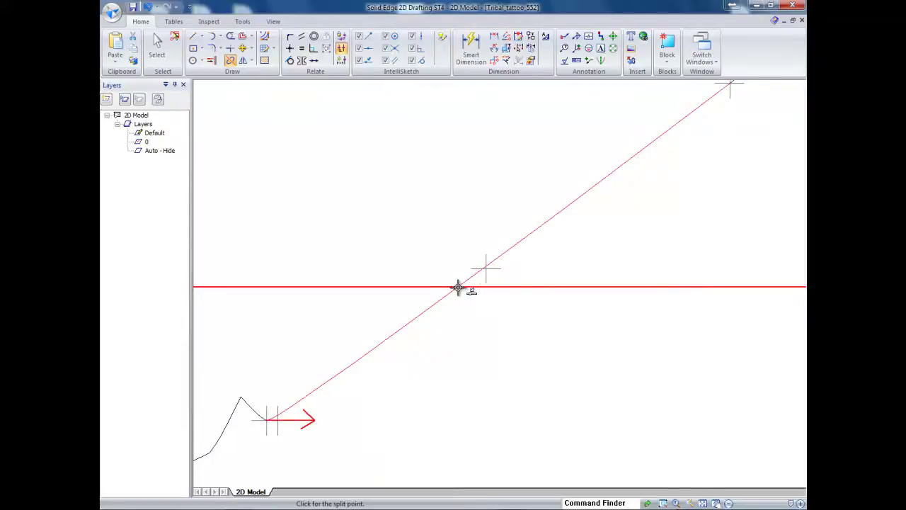
pyautogui.scroll(2, 458, 288)
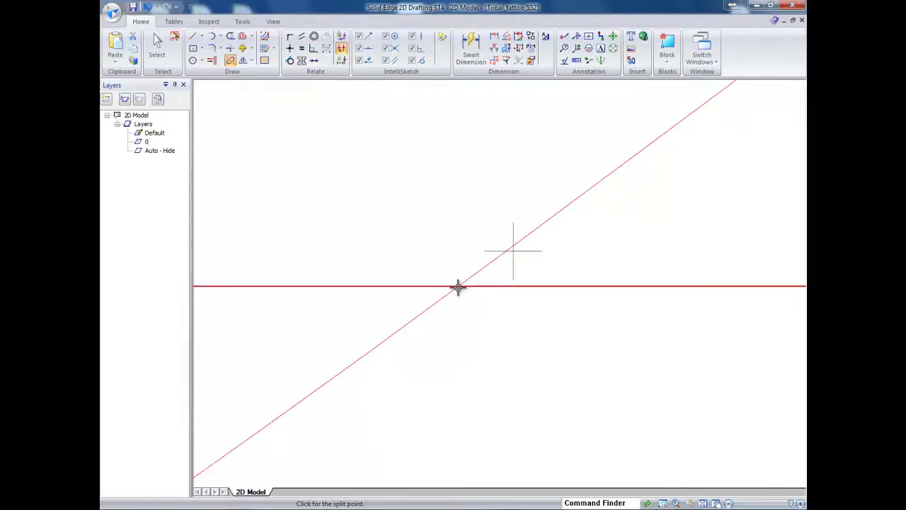
pyautogui.click(461, 283)
pyautogui.scroll(-2, 487, 330)
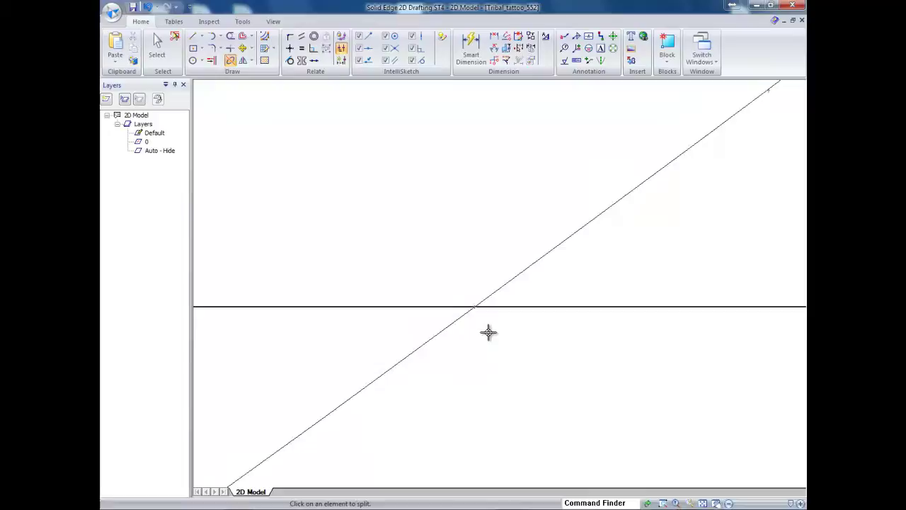
pyautogui.scroll(-4, 489, 333)
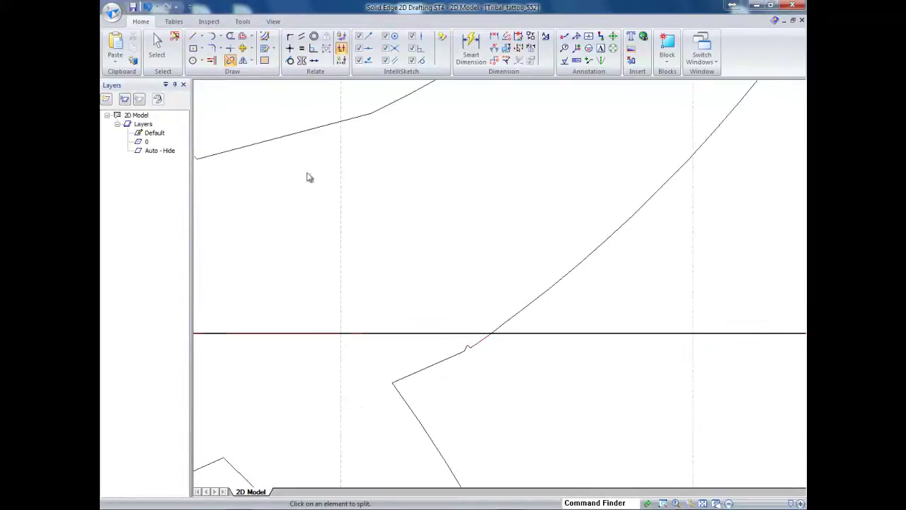
# Move the tattoo's whole upper section, together with the dividing line, straight up about 1 in from the line's left endpoint
pyautogui.click(156, 45)
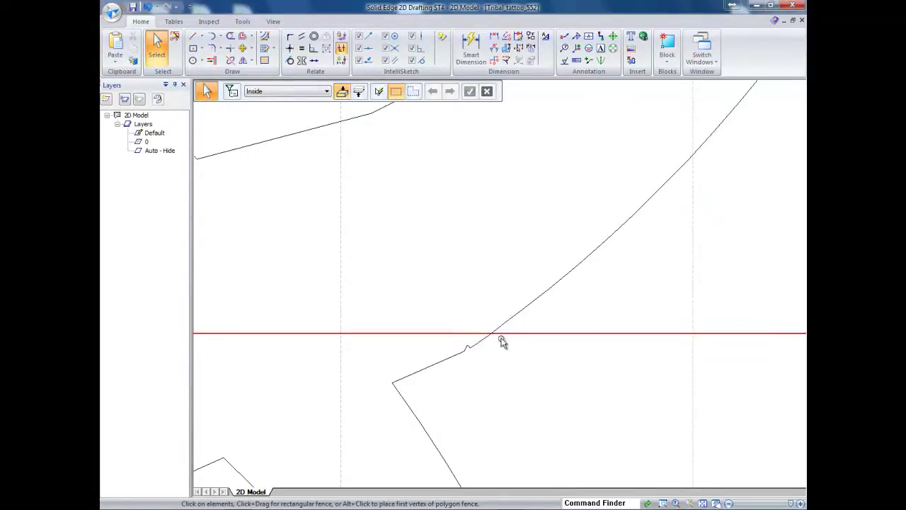
pyautogui.scroll(-2, 503, 358)
pyautogui.scroll(-2, 503, 358)
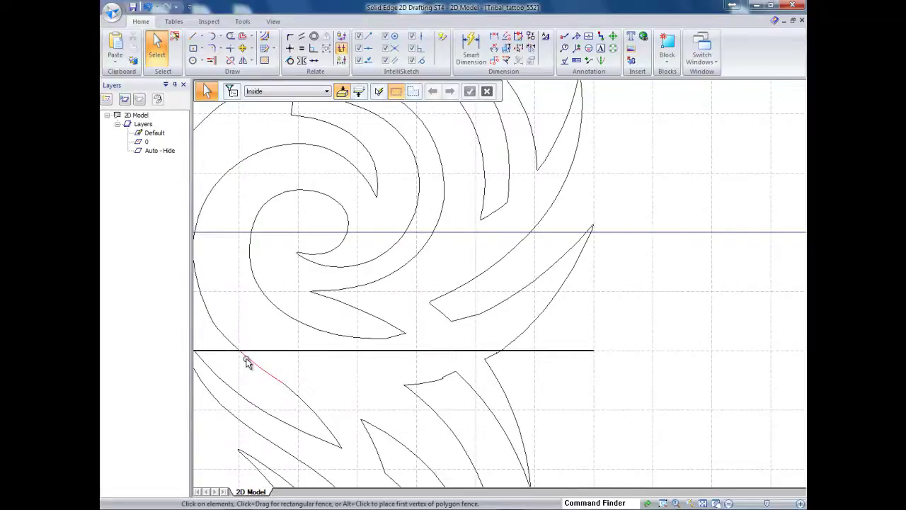
pyautogui.scroll(-2, 247, 362)
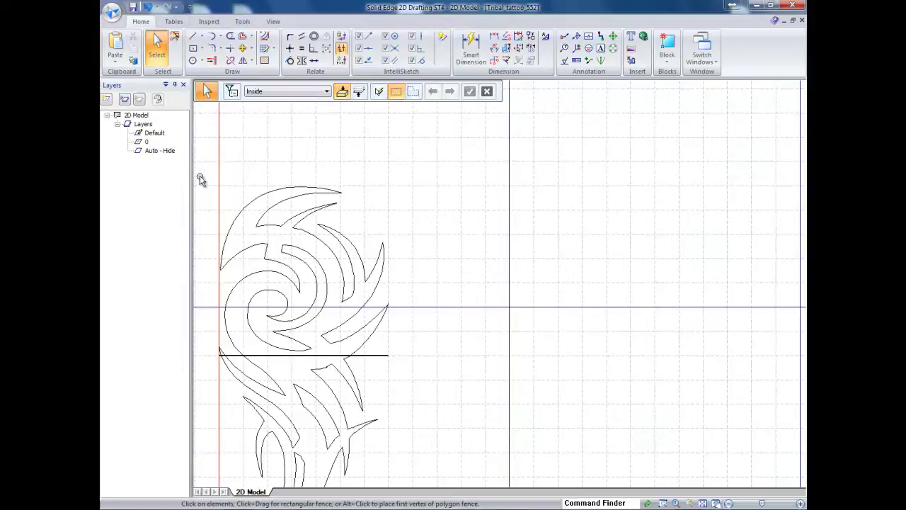
pyautogui.moveTo(200, 176)
pyautogui.mouseDown()
pyautogui.moveTo(284, 300)
pyautogui.moveTo(359, 349)
pyautogui.moveTo(416, 356)
pyautogui.moveTo(388, 356)
pyautogui.mouseUp()
pyautogui.scroll(4, 381, 359)
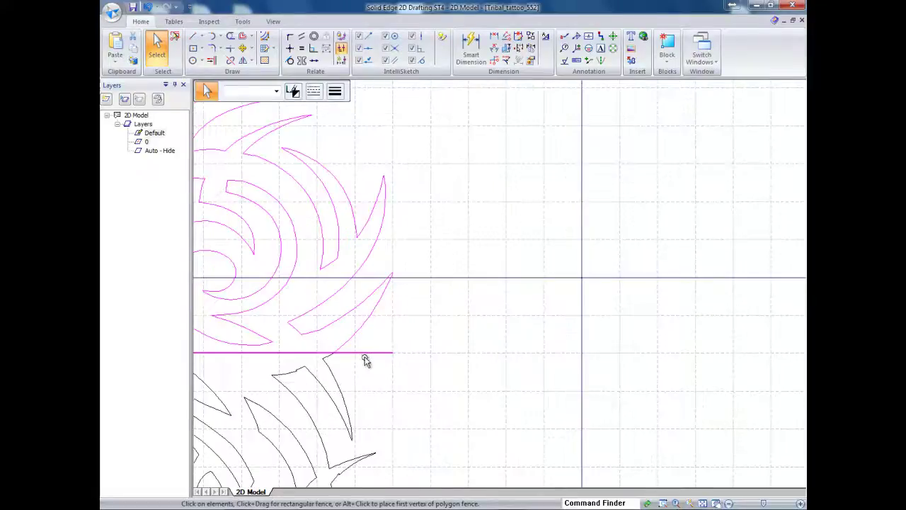
pyautogui.scroll(3, 308, 357)
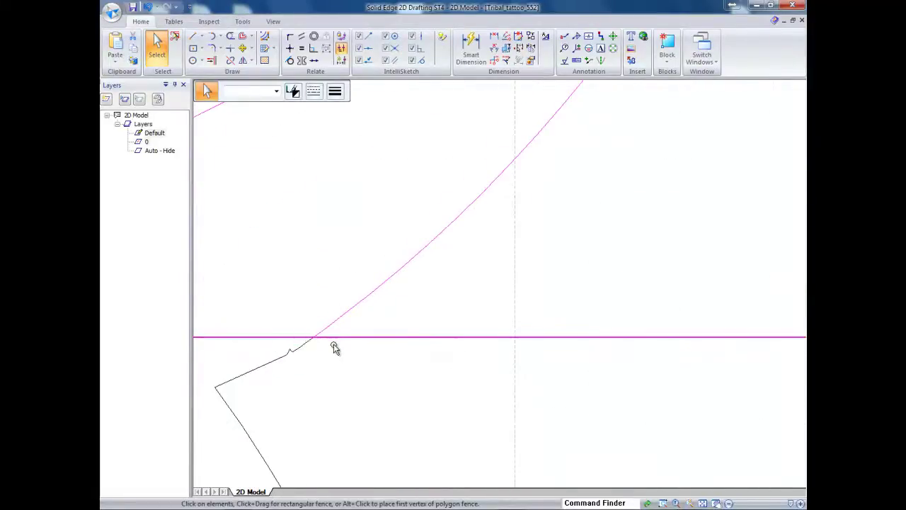
pyautogui.scroll(-2, 333, 348)
pyautogui.scroll(-5, 334, 349)
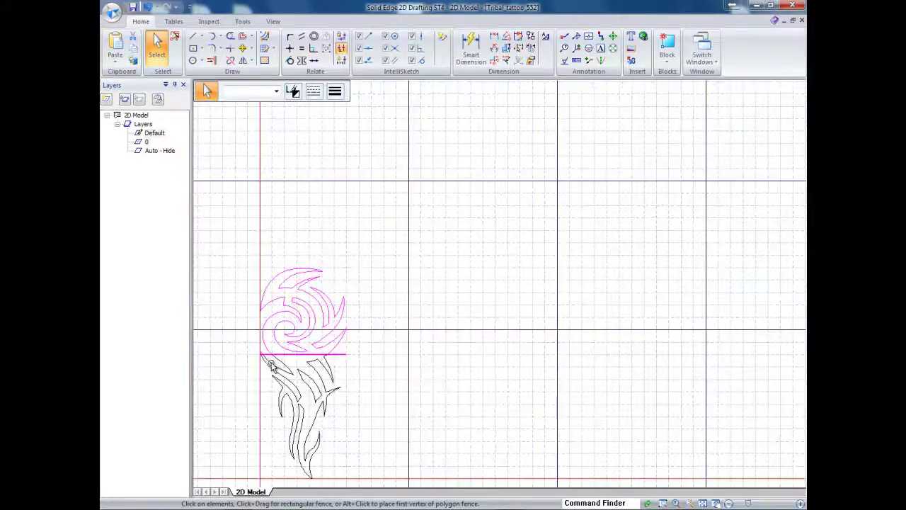
pyautogui.scroll(5, 255, 358)
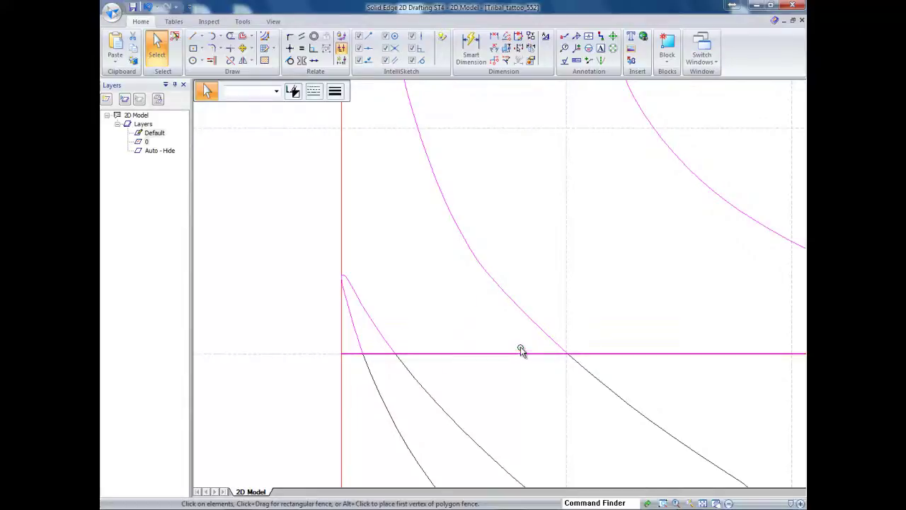
pyautogui.scroll(-3, 563, 351)
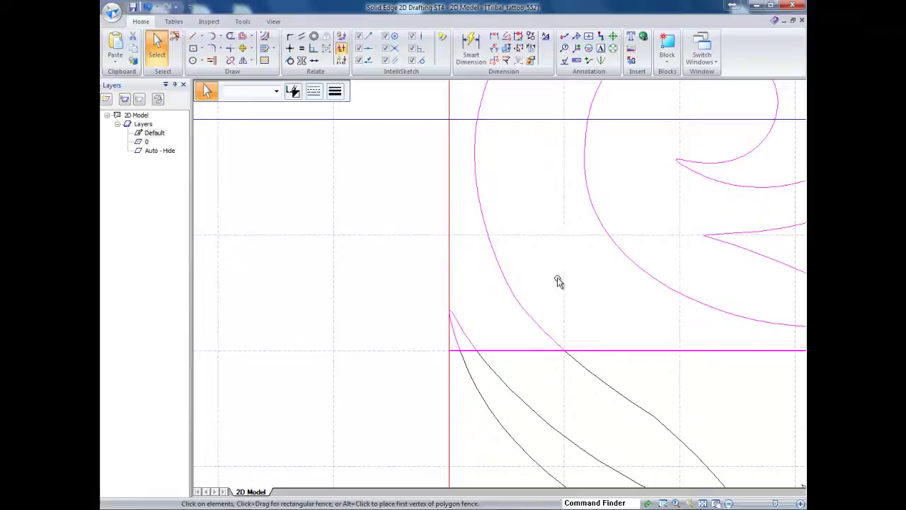
pyautogui.click(242, 48)
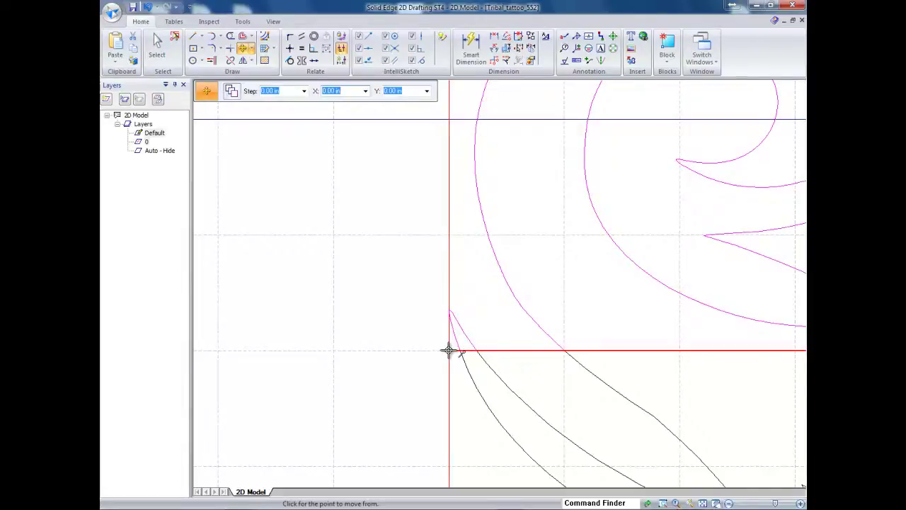
pyautogui.click(448, 349)
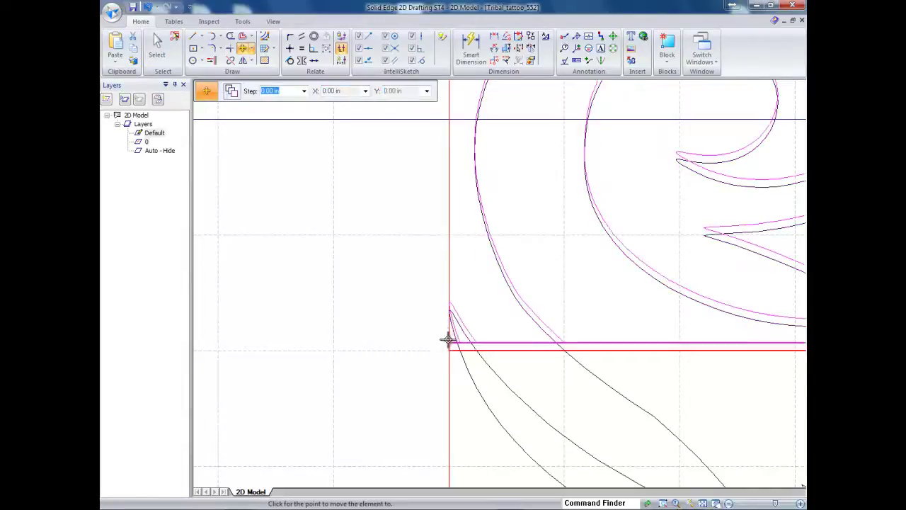
pyautogui.click(447, 235)
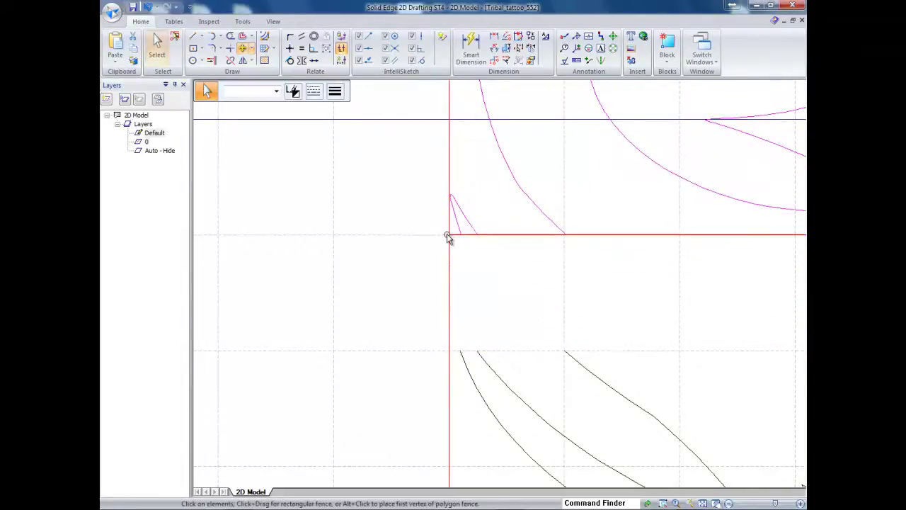
pyautogui.scroll(-3, 476, 260)
pyautogui.scroll(-2, 475, 260)
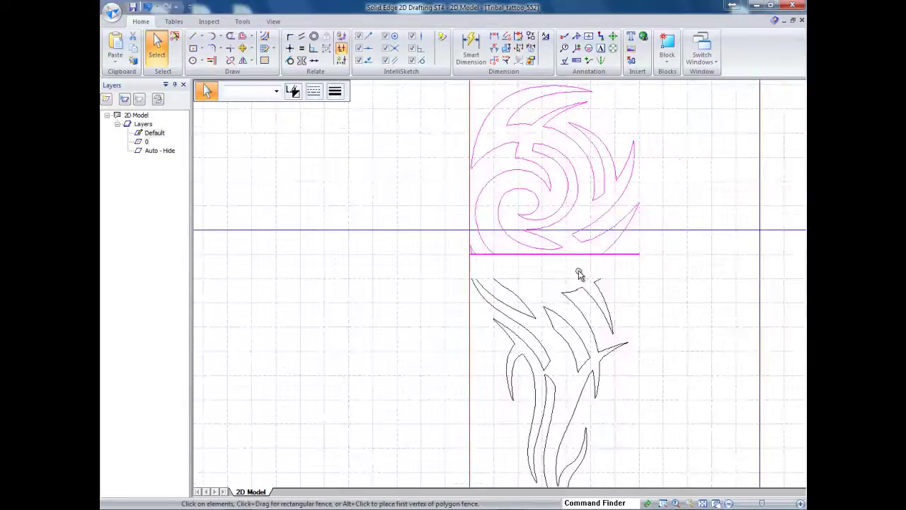
# Undo the accidental cut of the upper section and cut only the horizontal dividing line out of the drawing
pyautogui.click(135, 39)
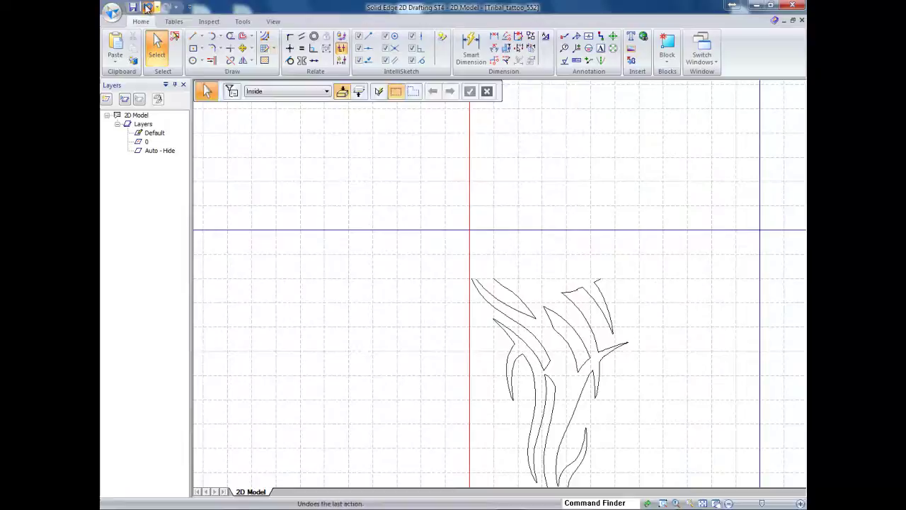
pyautogui.click(148, 7)
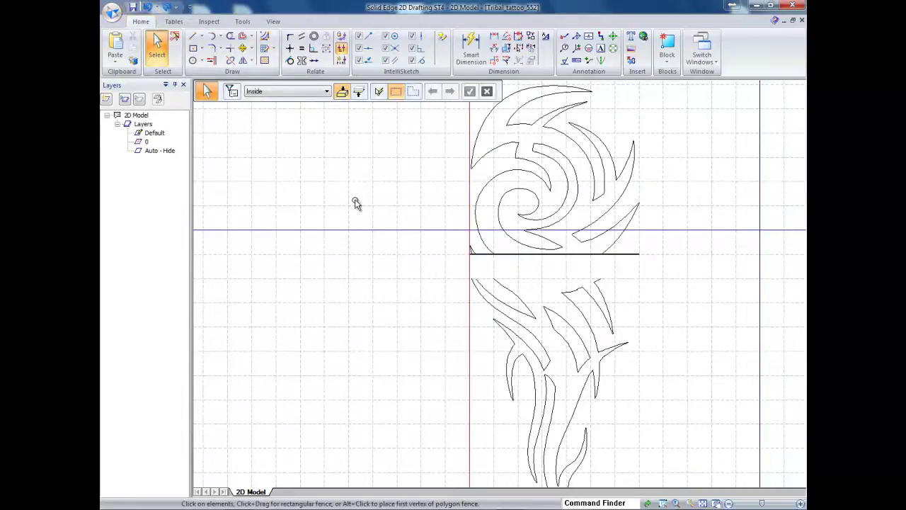
pyautogui.click(521, 257)
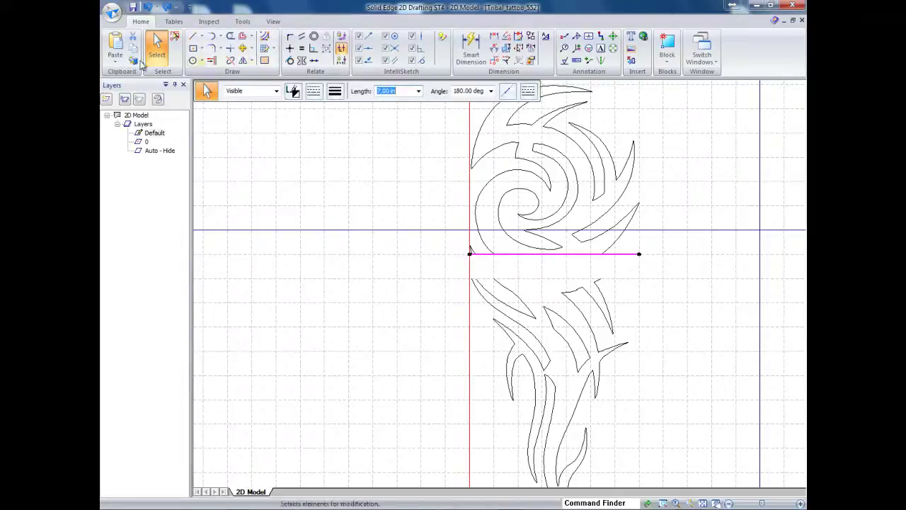
pyautogui.click(135, 38)
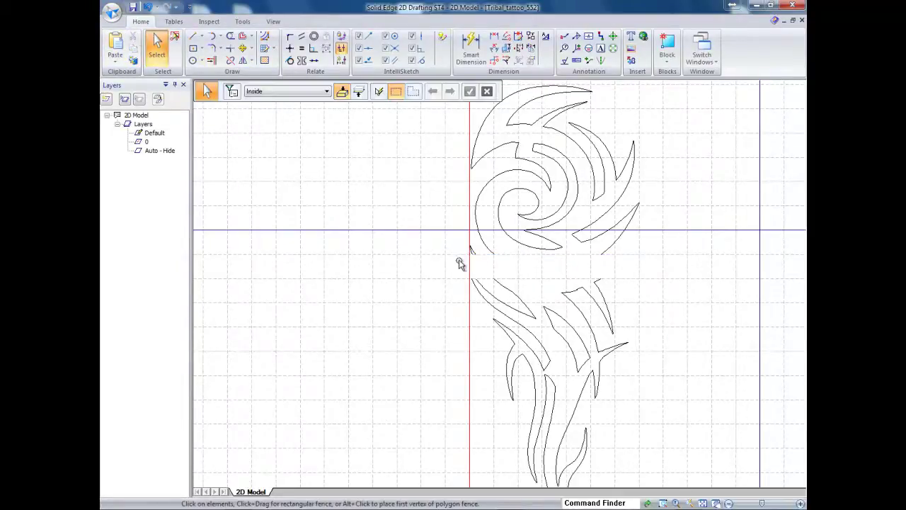
pyautogui.scroll(2, 657, 309)
pyautogui.scroll(-3, 649, 379)
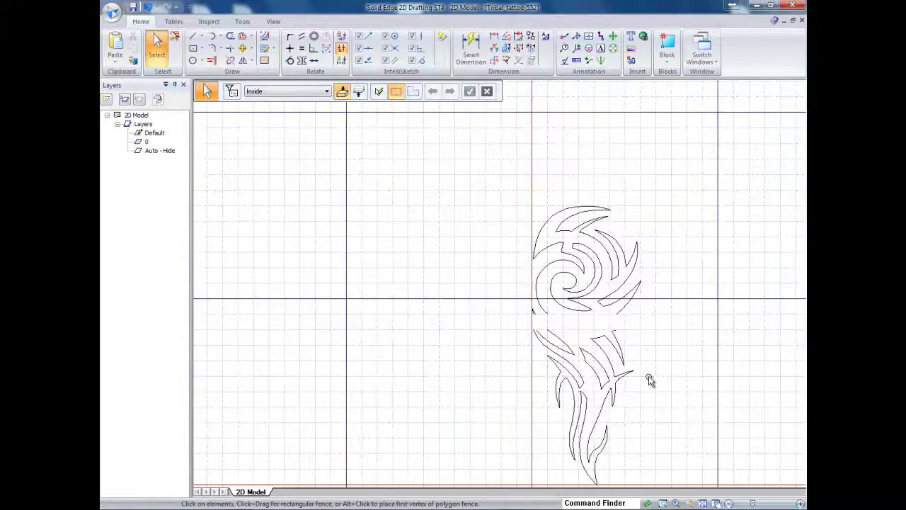
pyautogui.scroll(-1, 646, 439)
pyautogui.scroll(2, 646, 478)
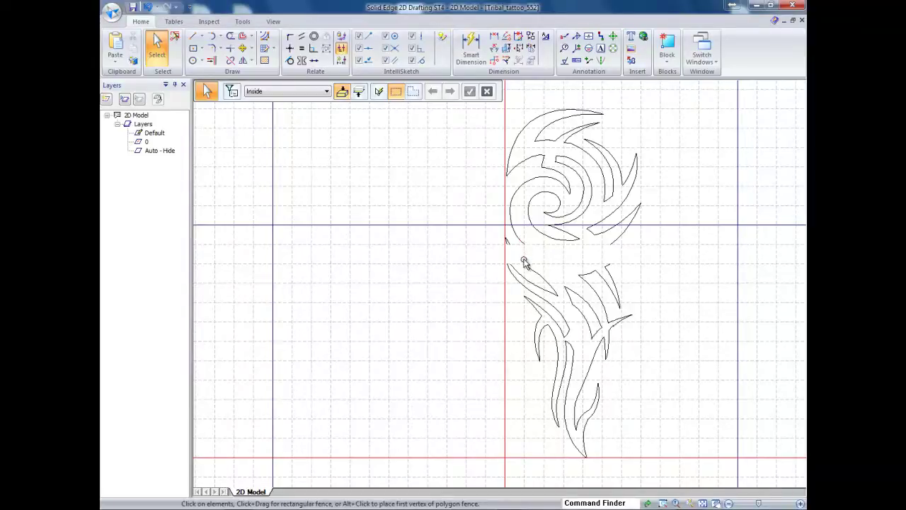
pyautogui.click(527, 269)
pyautogui.scroll(-2, 682, 334)
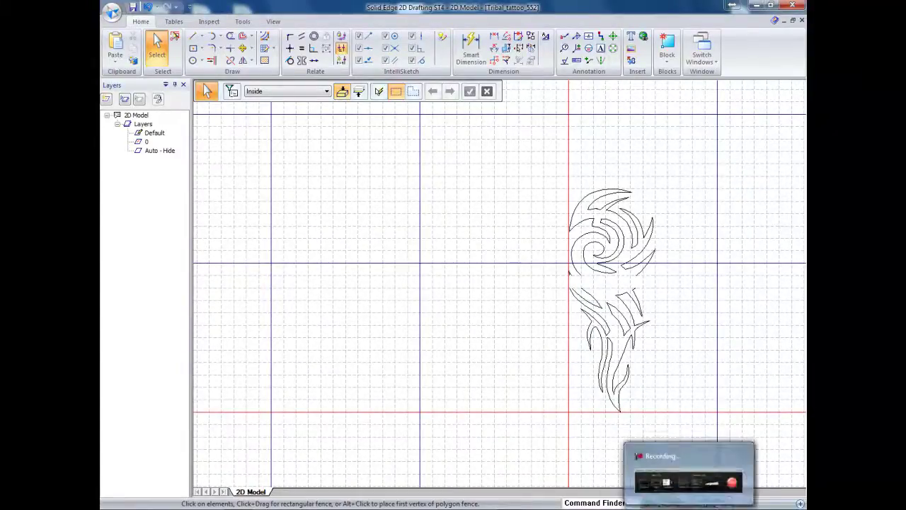
pyautogui.click(732, 483)
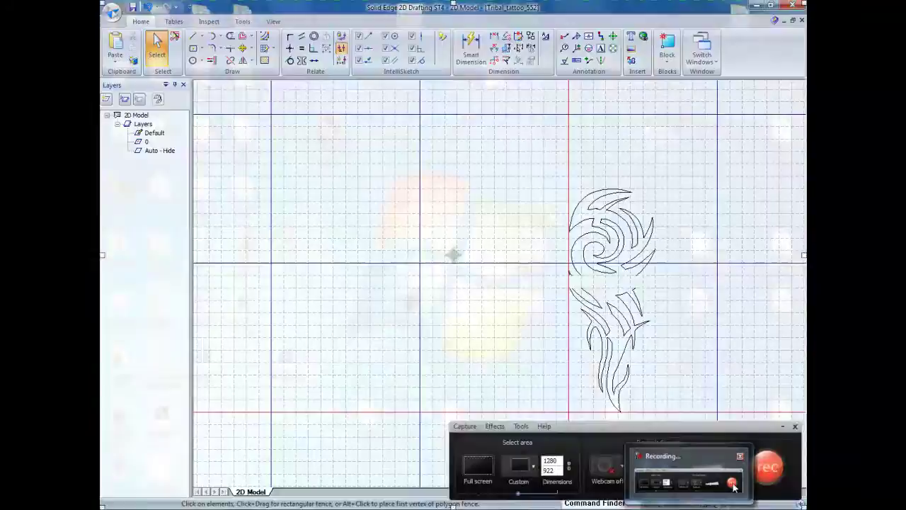
pyautogui.click(771, 469)
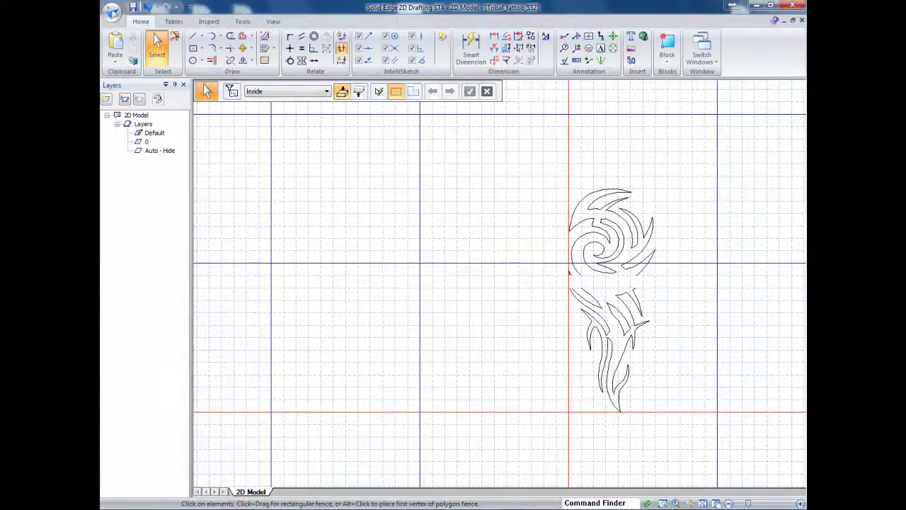
pyautogui.click(755, 468)
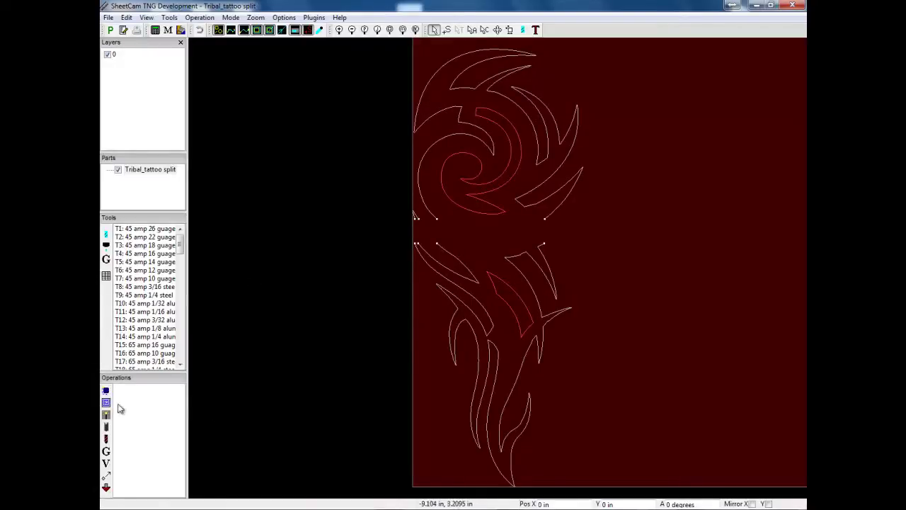
# Move all contours of the tattoo's upper section to a new layer named "2nd cut"
pyautogui.click(485, 30)
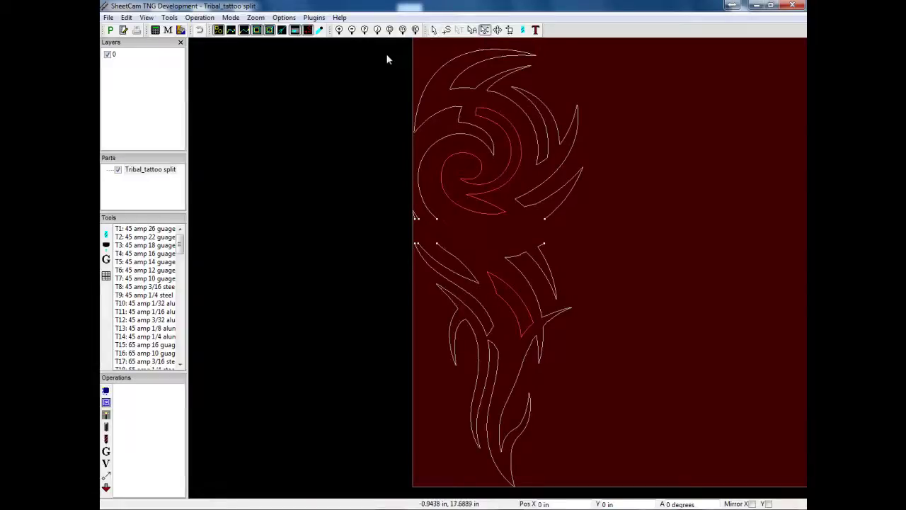
pyautogui.moveTo(382, 48); pyautogui.dragTo(630, 238)
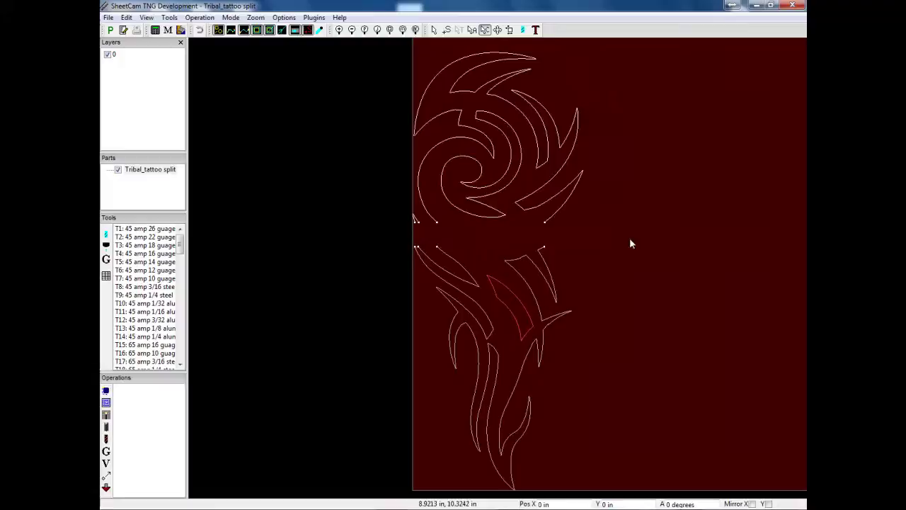
pyautogui.rightClick(607, 224)
pyautogui.moveTo(663, 232)
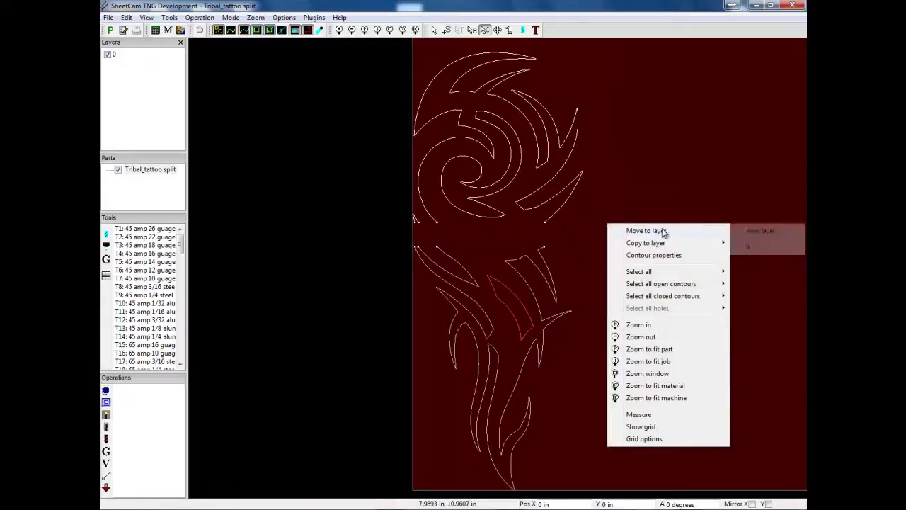
pyautogui.click(759, 230)
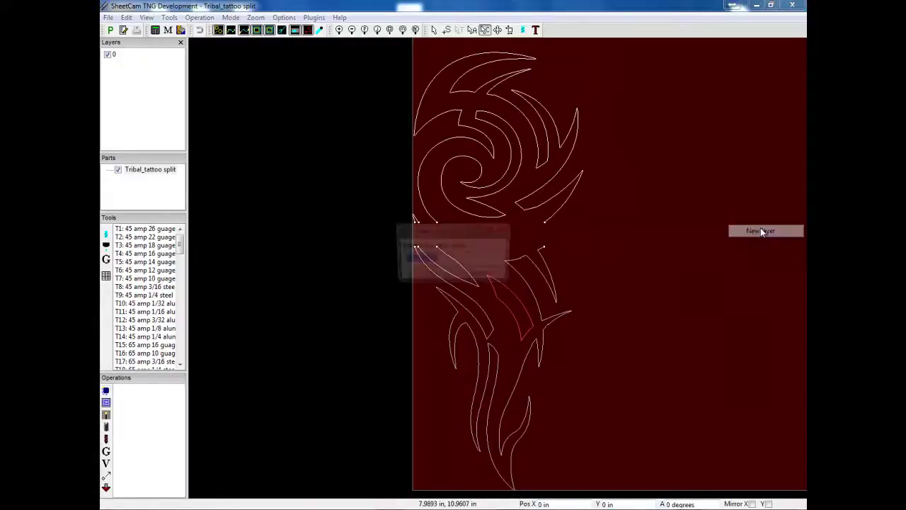
pyautogui.press('BackSpace')
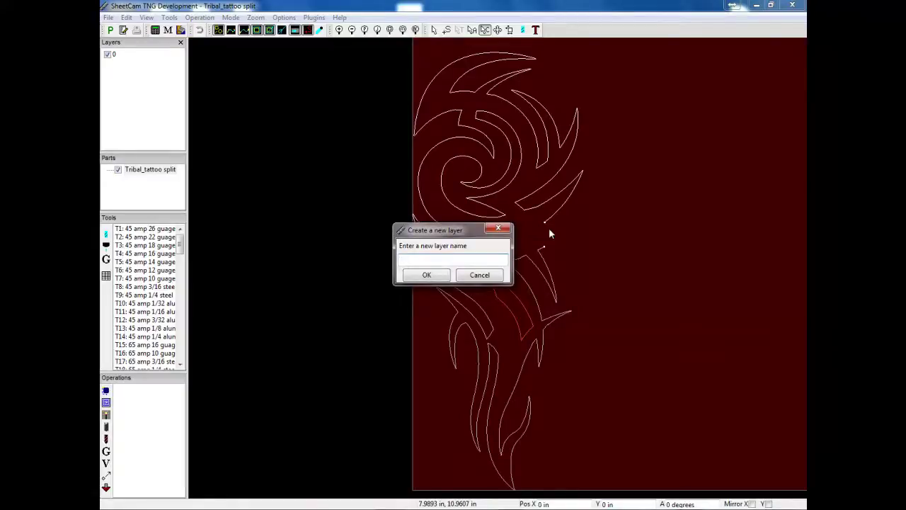
pyautogui.write('2nd cut')
pyautogui.click(426, 276)
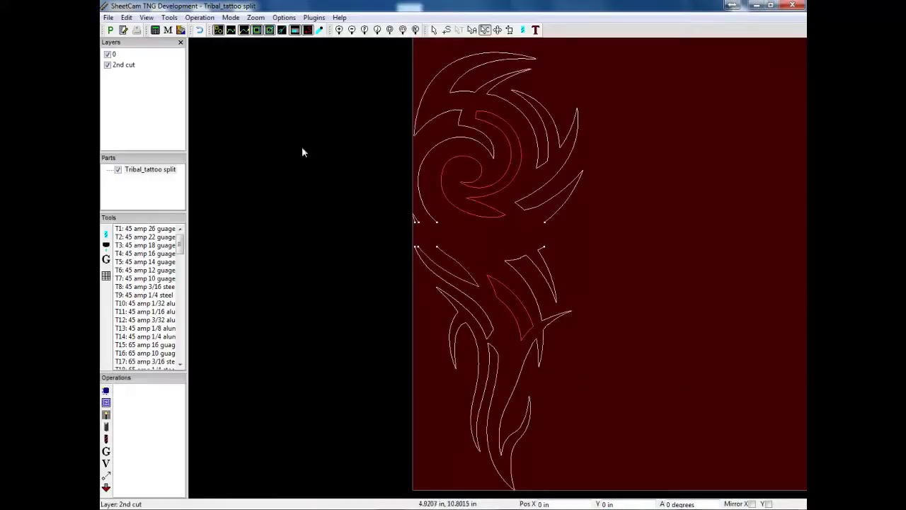
pyautogui.click(490, 179)
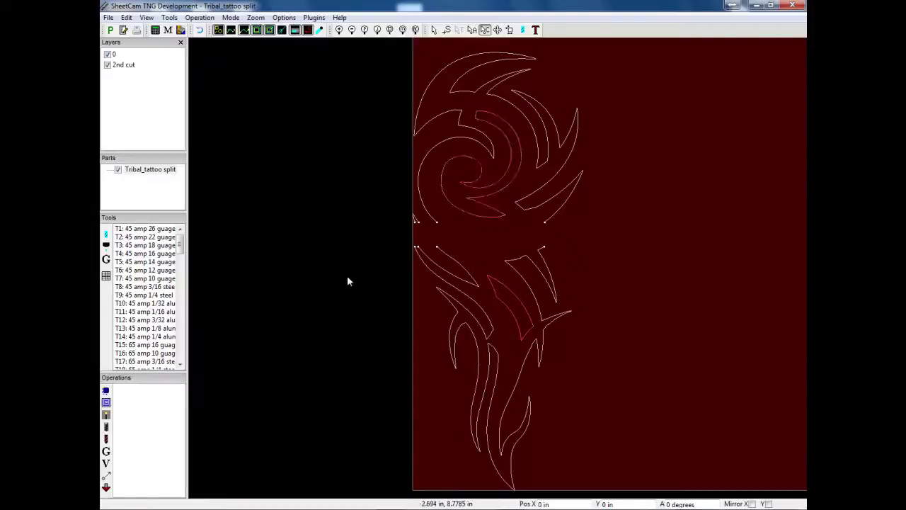
# Create an Inside Offset jet cutting operation on layer 0 with T15: 65 amp 16 guage steel and a 0.15 in arc lead-in
pyautogui.click(106, 415)
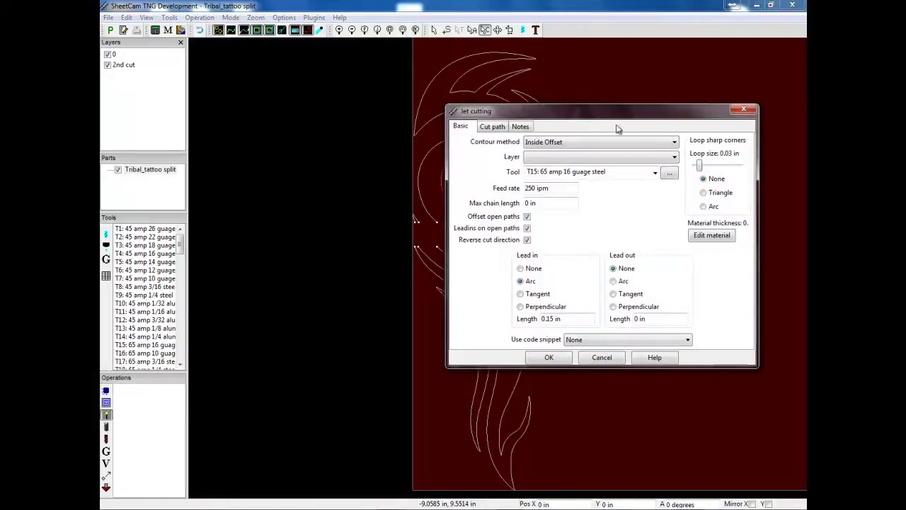
pyautogui.moveTo(647, 118)
pyautogui.mouseDown()
pyautogui.moveTo(619, 155)
pyautogui.moveTo(290, 172)
pyautogui.moveTo(302, 158)
pyautogui.mouseUp()
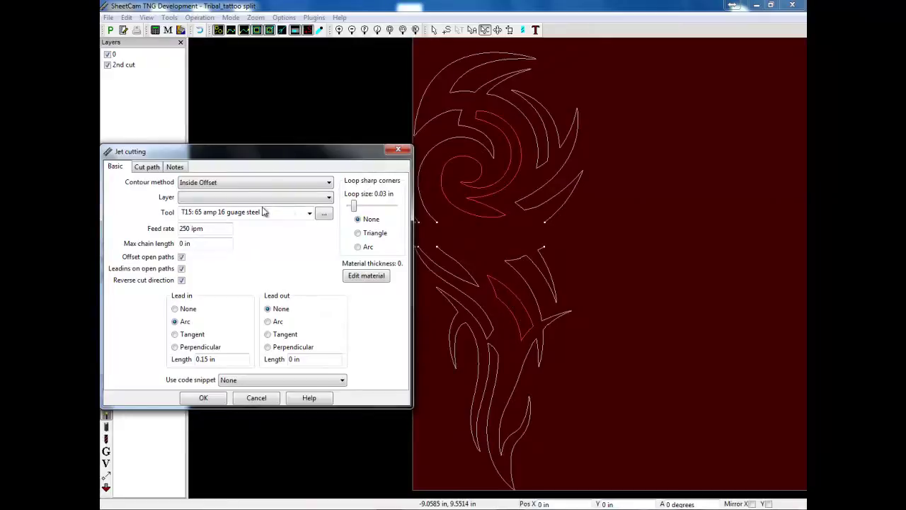
pyautogui.click(330, 199)
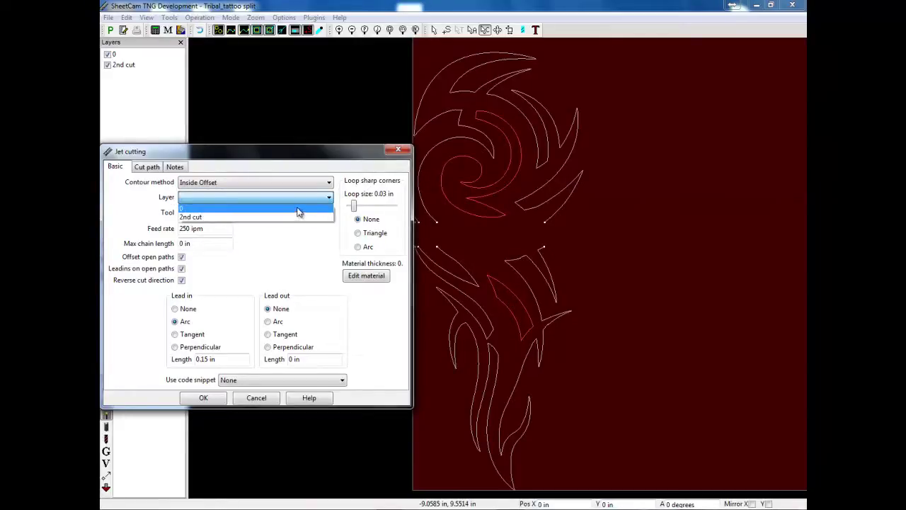
pyautogui.click(298, 210)
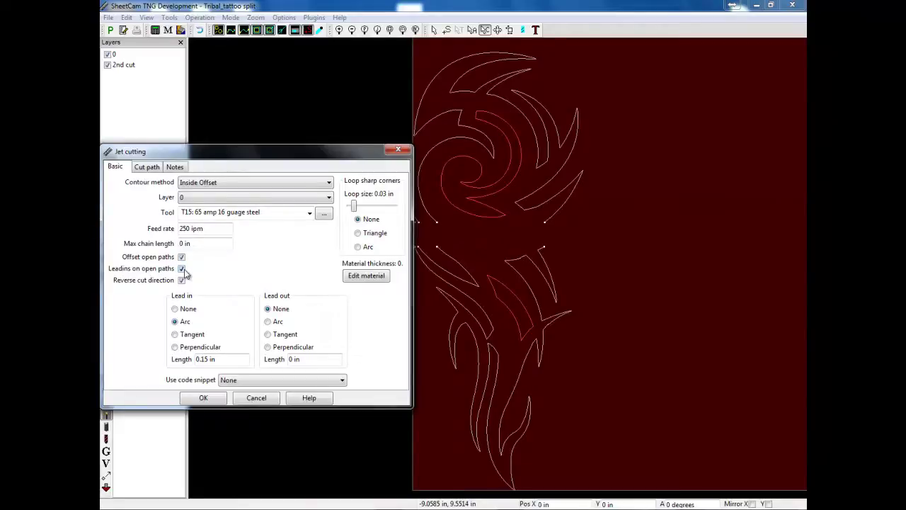
pyautogui.click(204, 398)
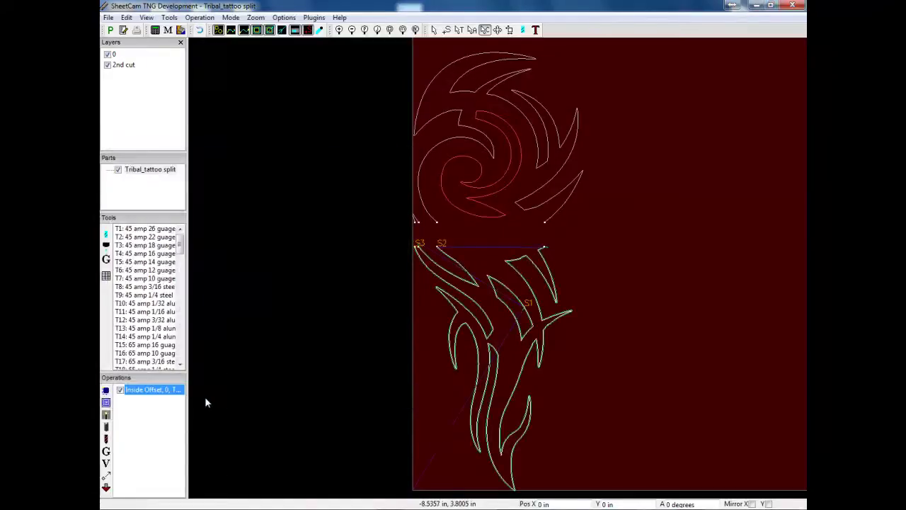
# Examine the lower section's toolpath at the open split ends and review its jet cutting settings
pyautogui.scroll(4, 601, 352)
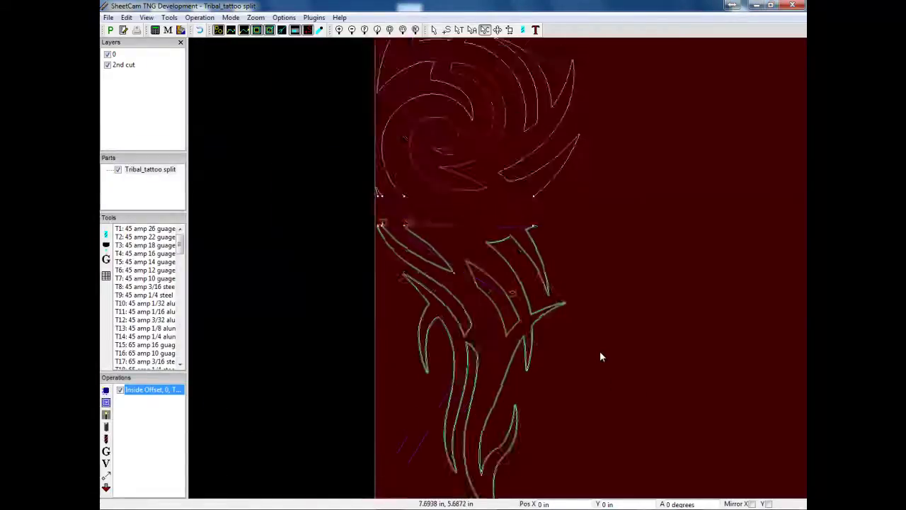
pyautogui.scroll(-3, 598, 351)
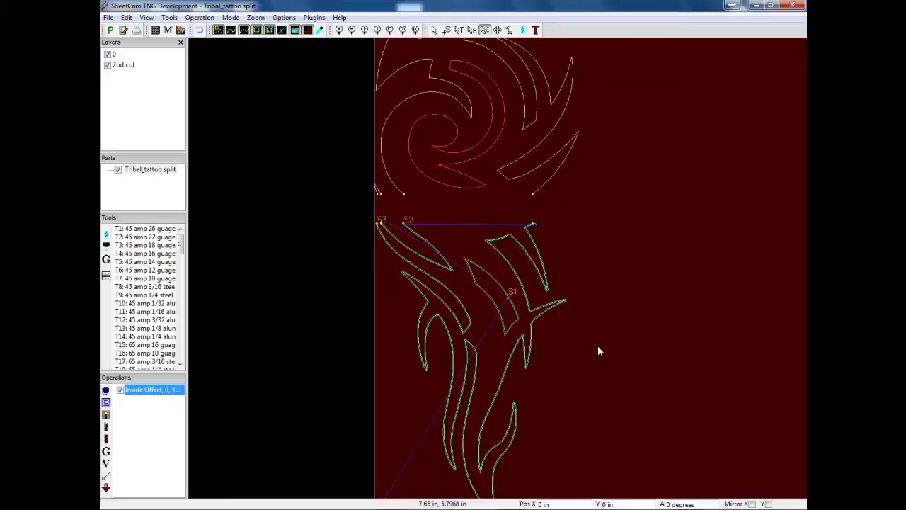
pyautogui.scroll(3, 389, 241)
pyautogui.scroll(1, 389, 242)
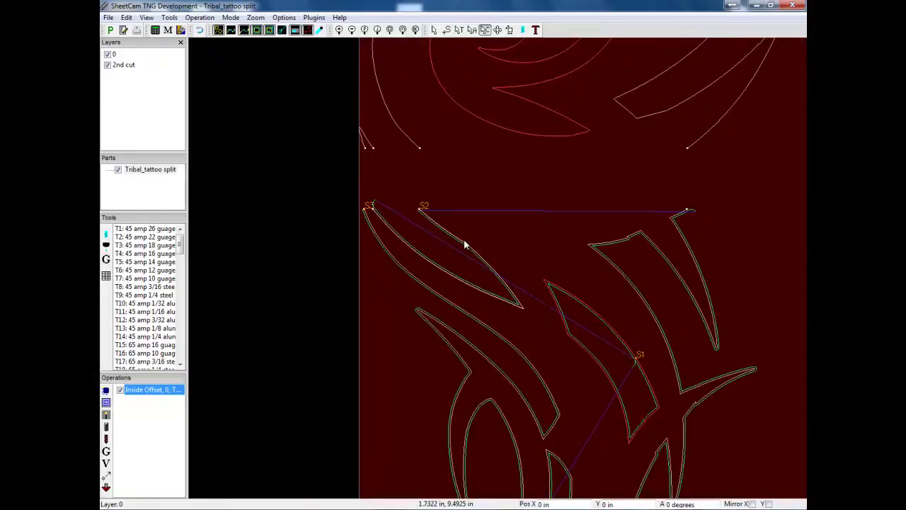
pyautogui.doubleClick(147, 393)
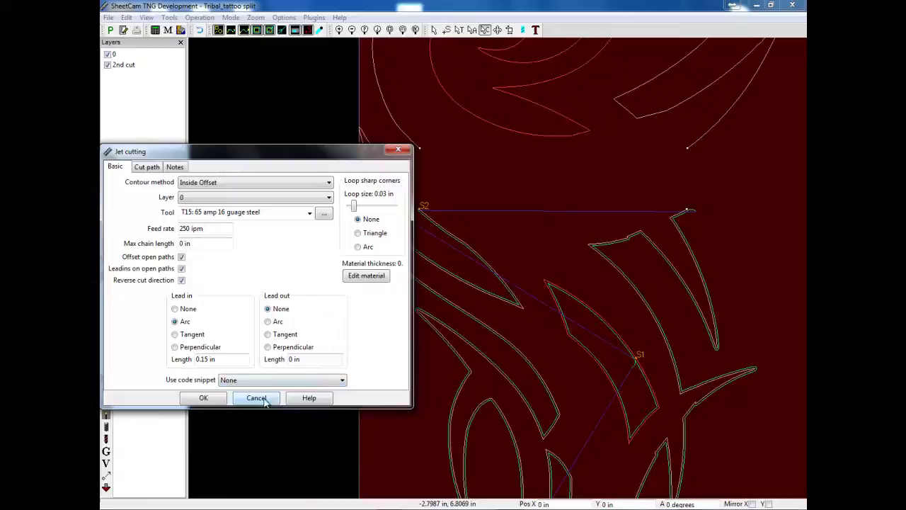
pyautogui.click(203, 398)
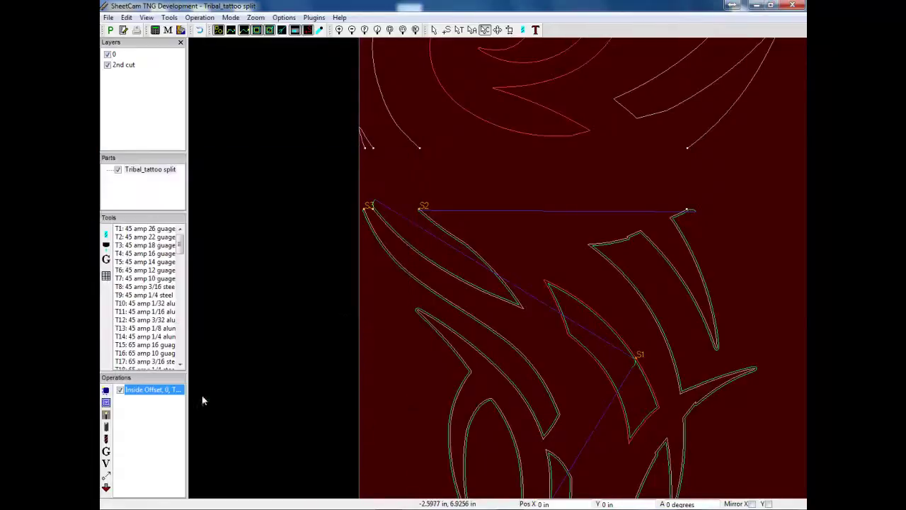
# Try the other open end as start point for the lower section's upper-left curve, and return the start point to the original end
pyautogui.click(447, 30)
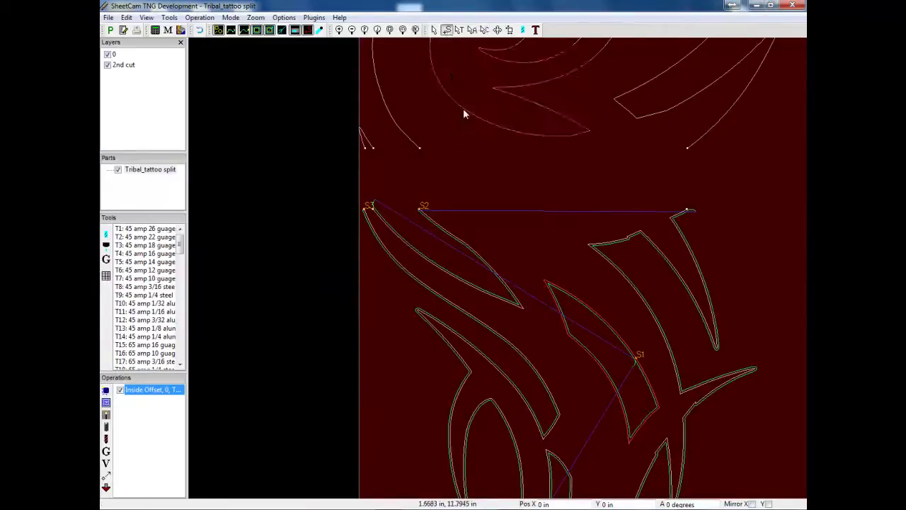
pyautogui.click(375, 209)
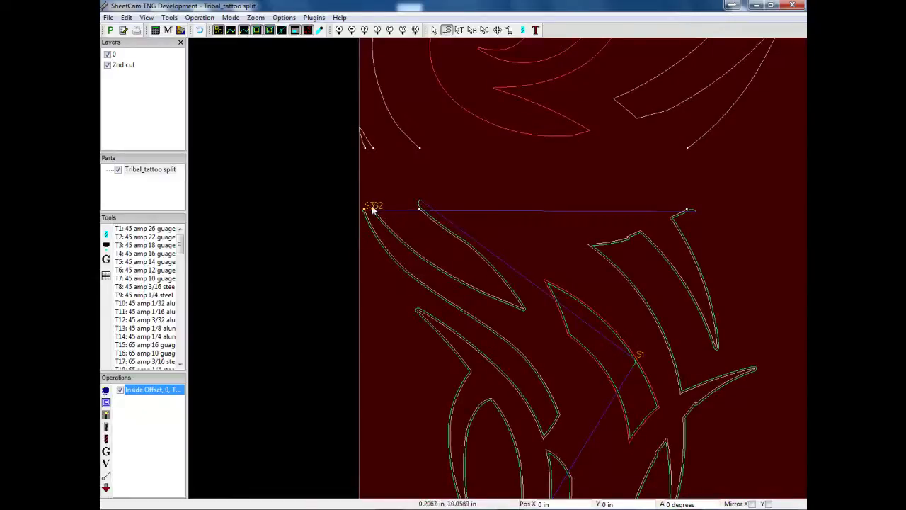
pyautogui.click(422, 210)
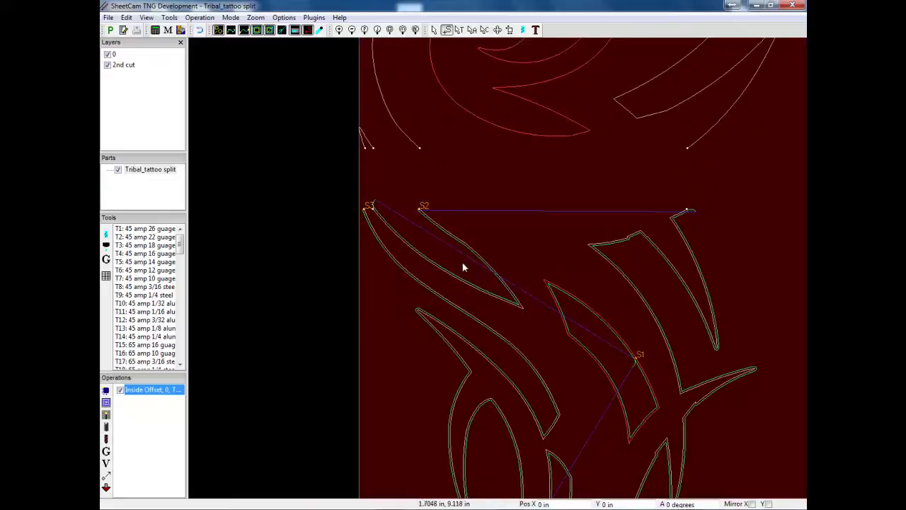
# Post-process the lower section's cutting operation to a G-code file named "Tribal_tattoo split cut1"
pyautogui.scroll(-3, 656, 295)
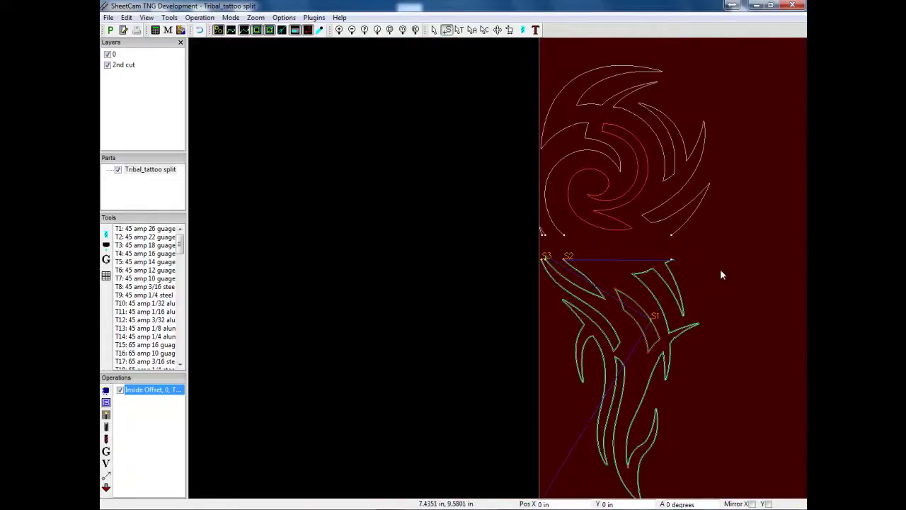
pyautogui.scroll(2, 720, 269)
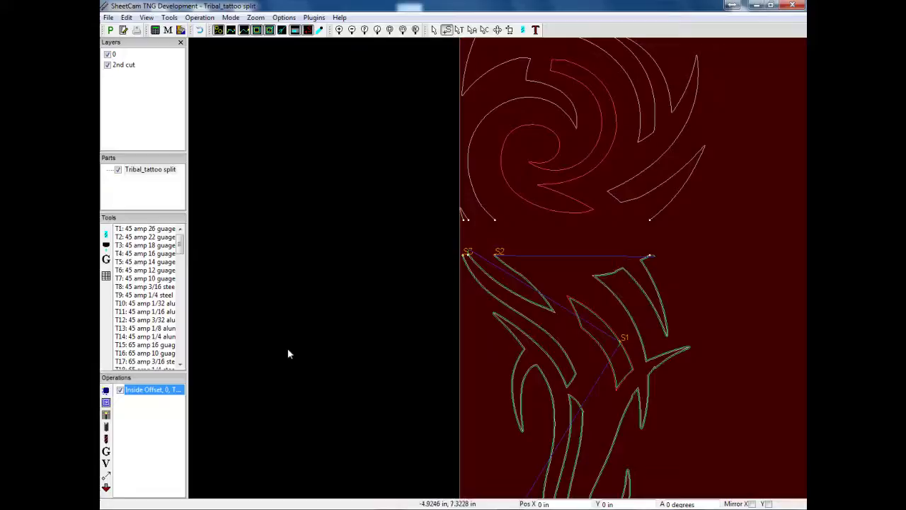
pyautogui.scroll(-2, 276, 418)
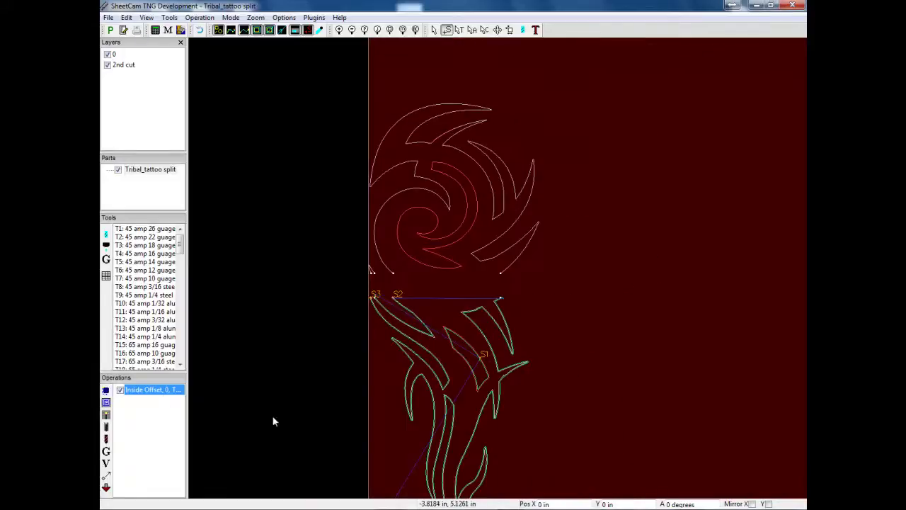
pyautogui.scroll(-1, 285, 421)
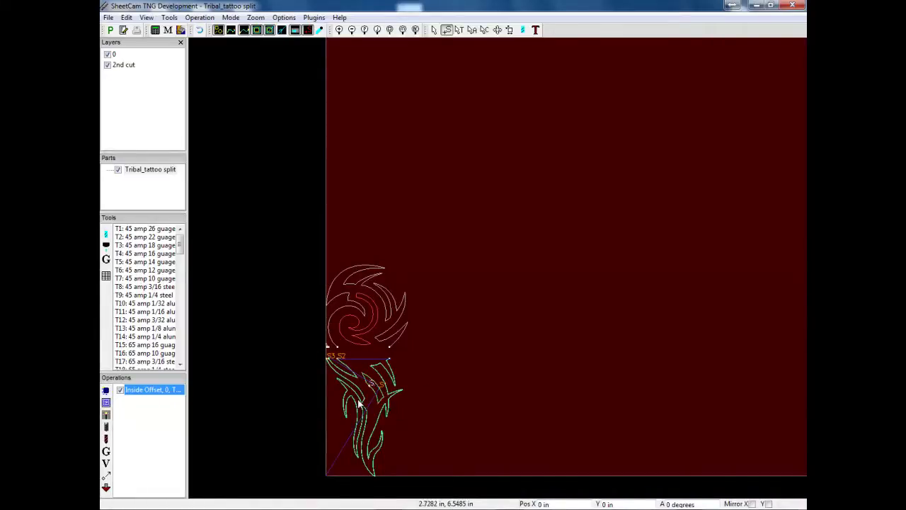
pyautogui.click(111, 30)
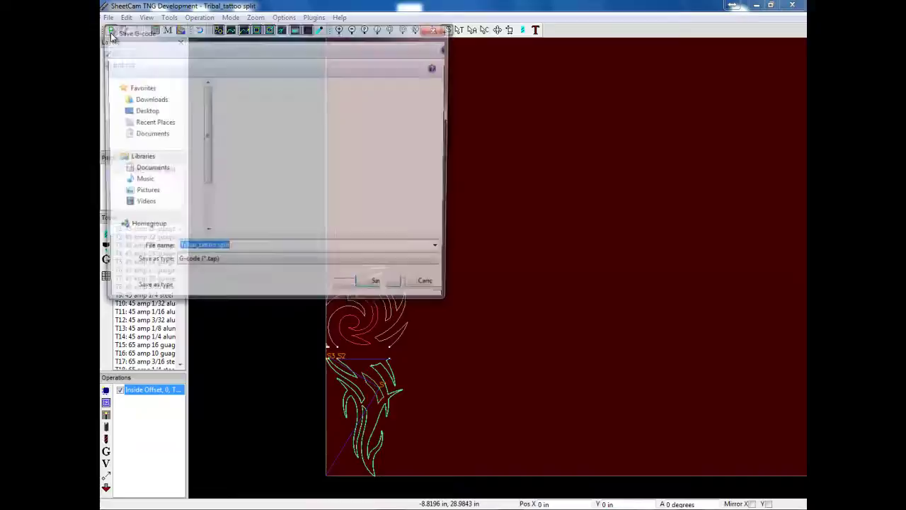
pyautogui.click(244, 248)
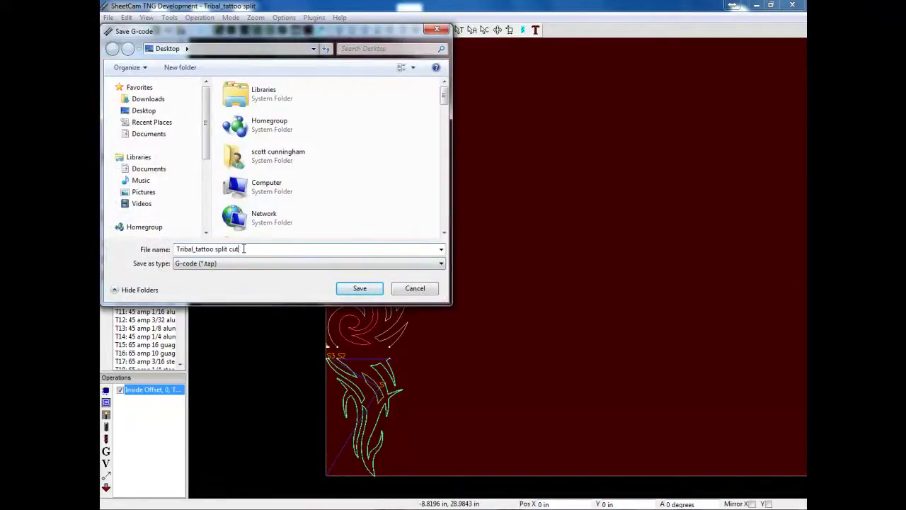
pyautogui.write('cut1')
pyautogui.click(359, 289)
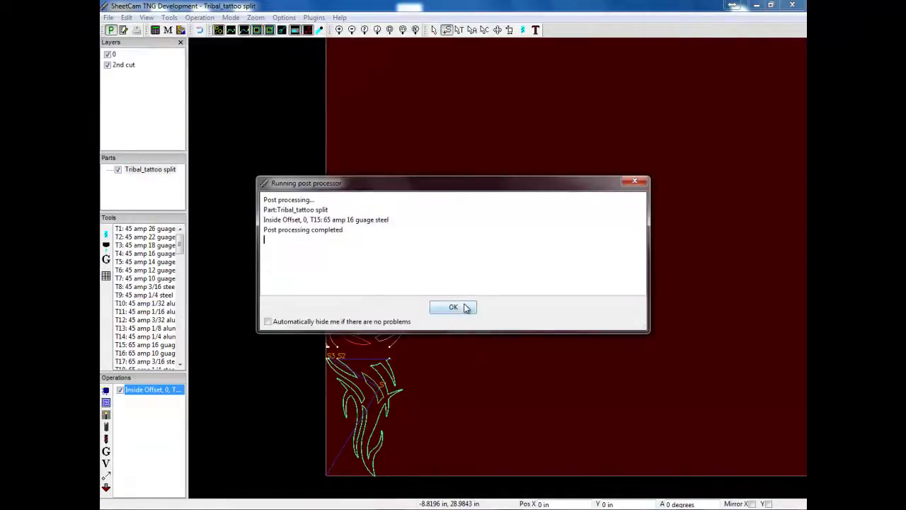
pyautogui.click(464, 307)
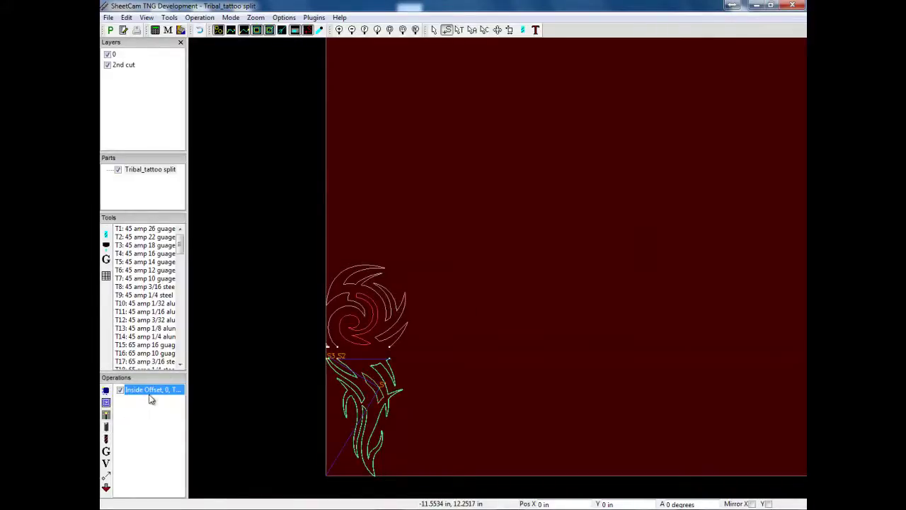
# Switch the existing Inside Offset jet cutting operation to the "2nd cut" layer so it cuts the upper section
pyautogui.doubleClick(156, 396)
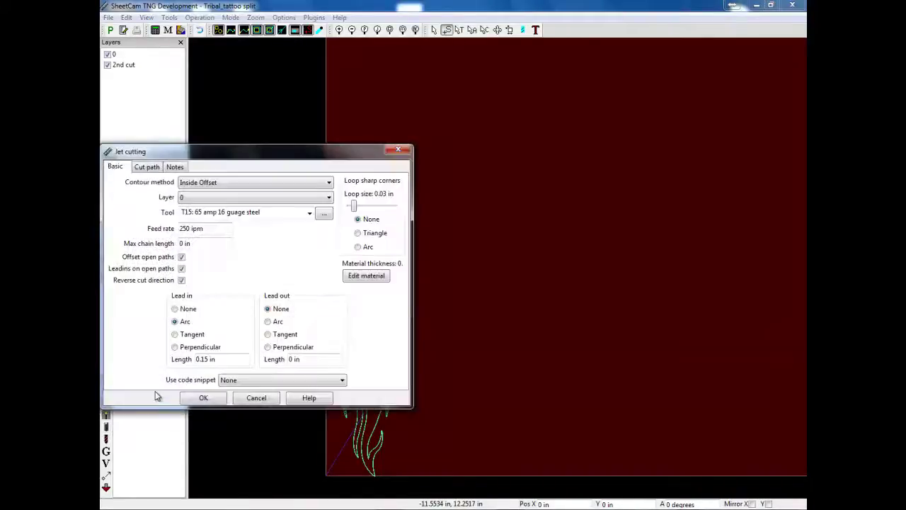
pyautogui.click(329, 197)
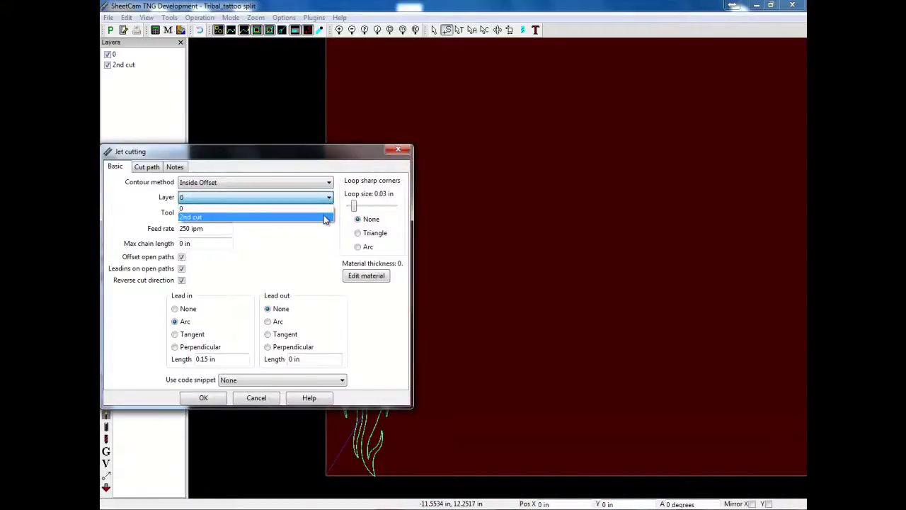
pyautogui.click(322, 216)
pyautogui.click(201, 398)
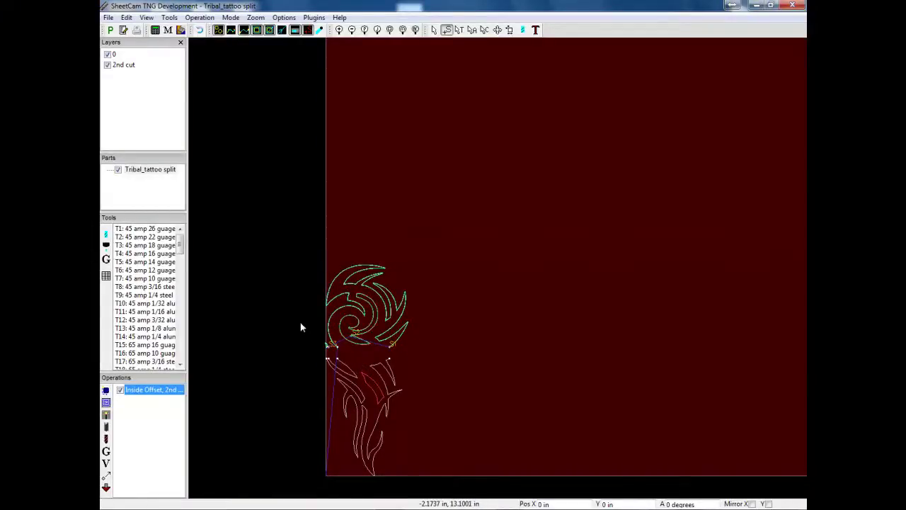
pyautogui.scroll(2, 300, 324)
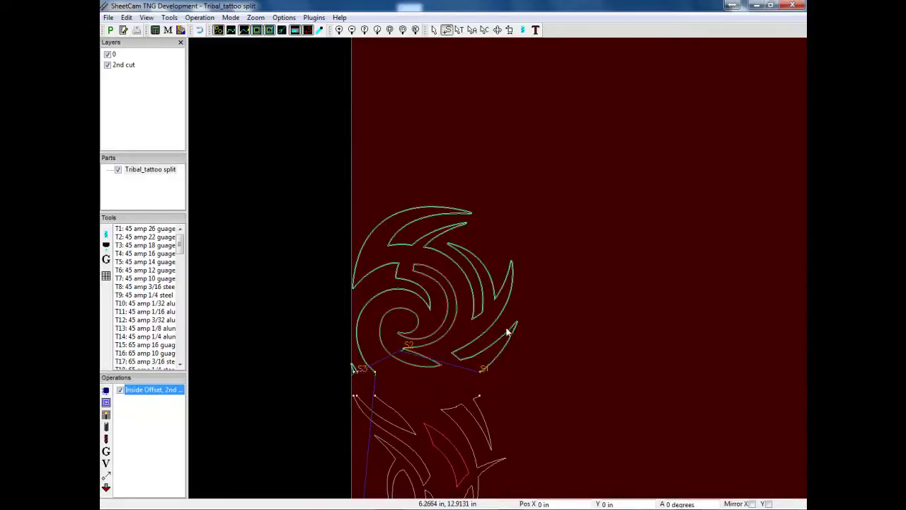
pyautogui.scroll(3, 356, 374)
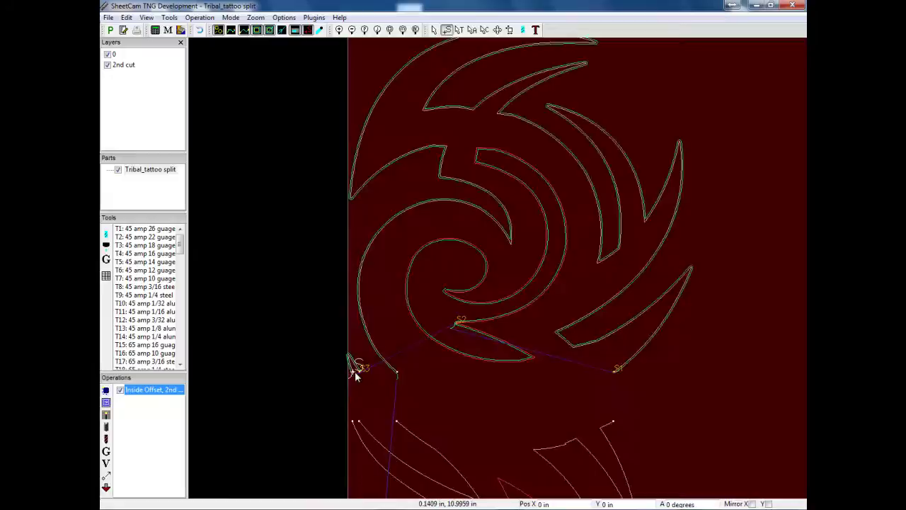
pyautogui.scroll(-1, 702, 384)
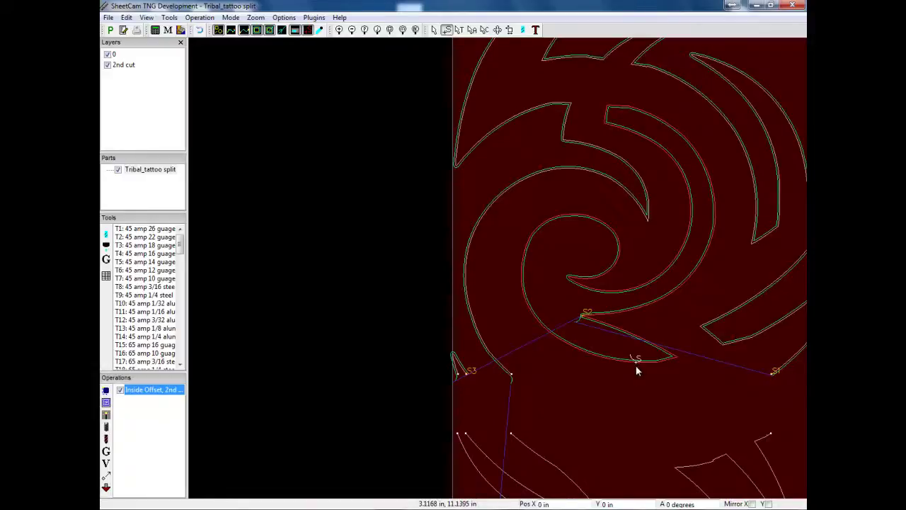
pyautogui.scroll(-5, 636, 365)
pyautogui.scroll(3, 720, 384)
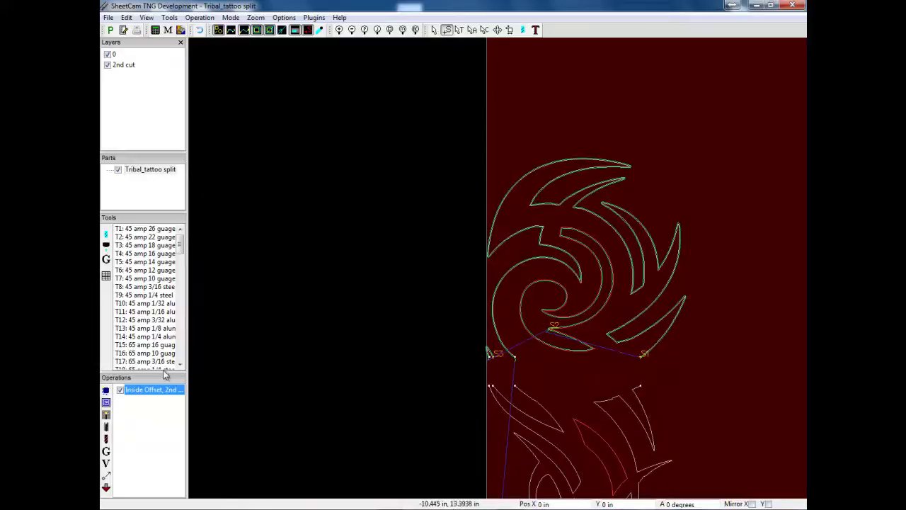
# Post-process the upper section's cutting operation to a G-code file named "Tribal_tattoo split cut2" on the Desktop
pyautogui.click(111, 30)
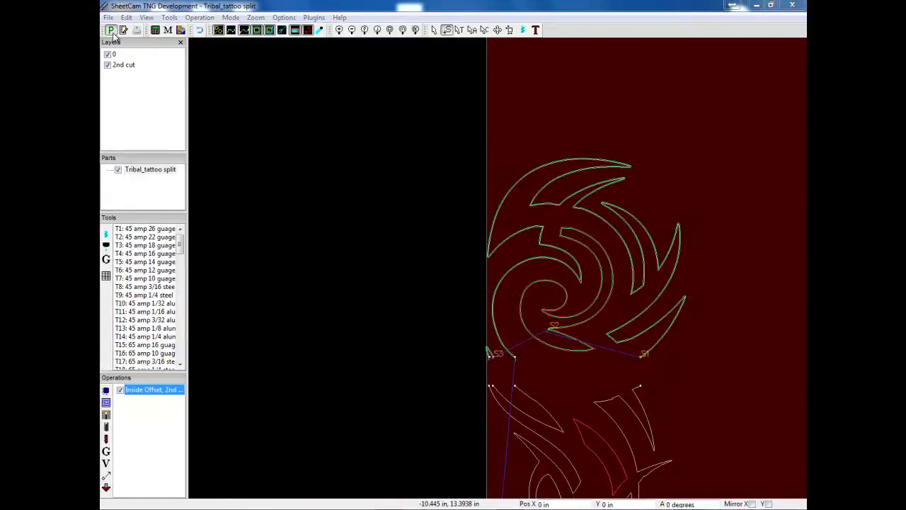
pyautogui.click(251, 248)
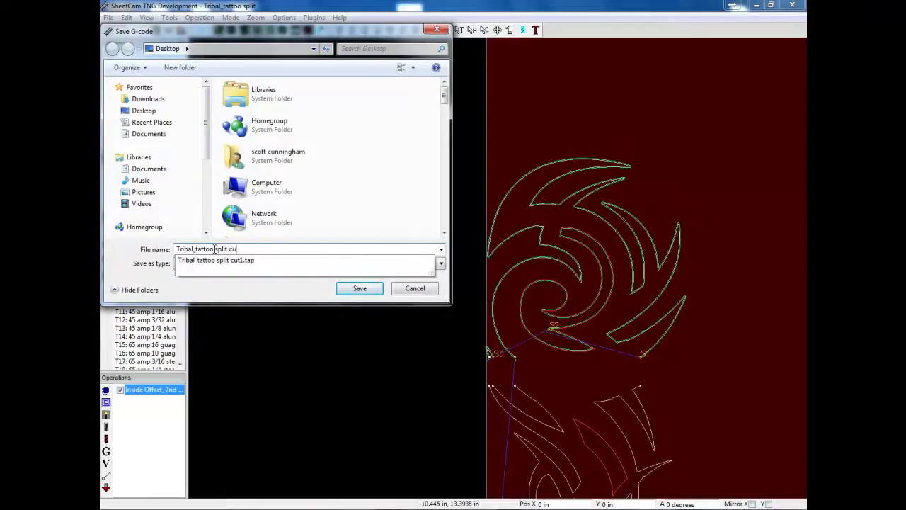
pyautogui.write('cut2')
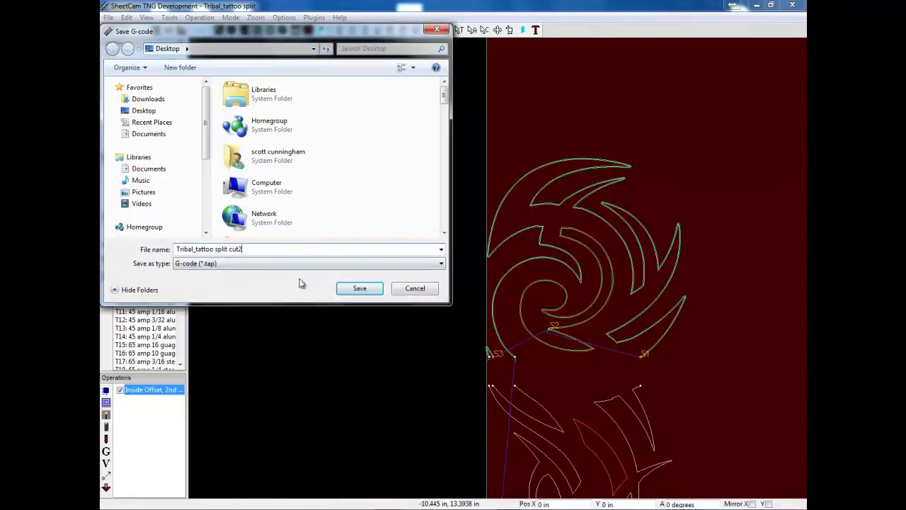
pyautogui.click(358, 289)
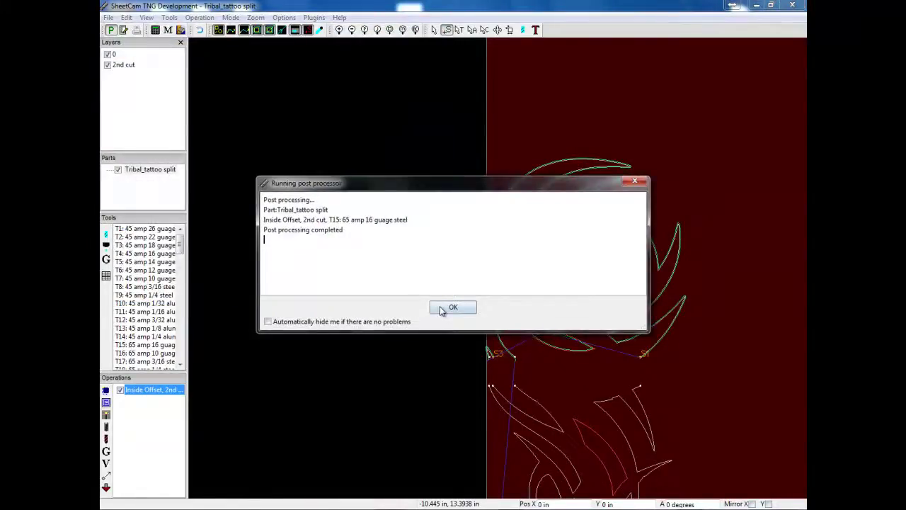
pyautogui.click(442, 309)
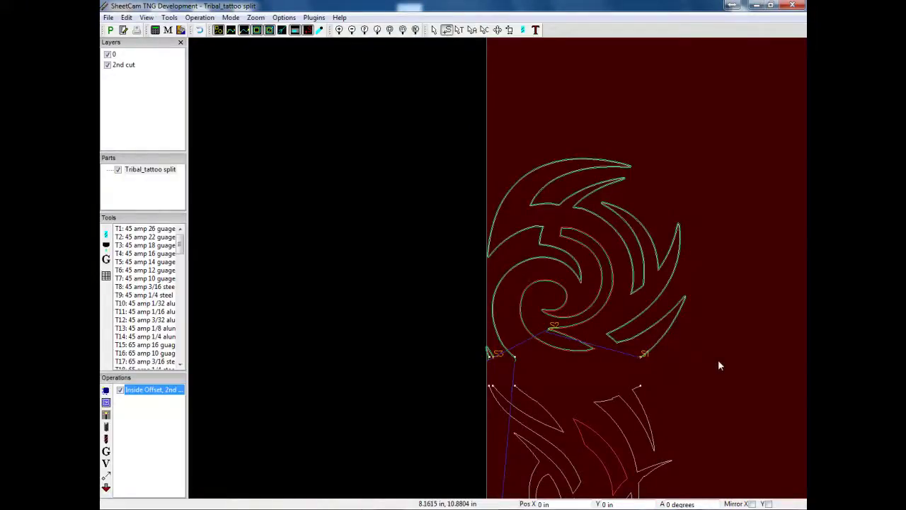
pyautogui.scroll(-6, 718, 365)
pyautogui.scroll(2, 729, 449)
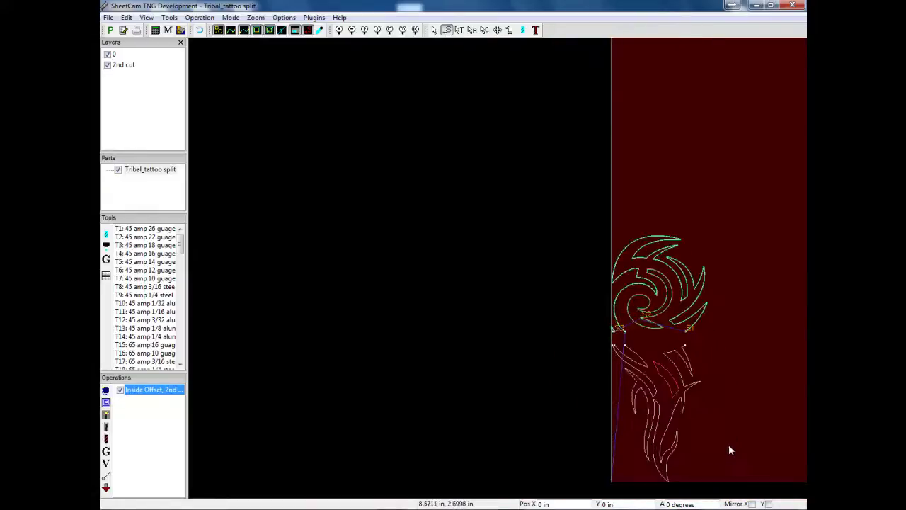